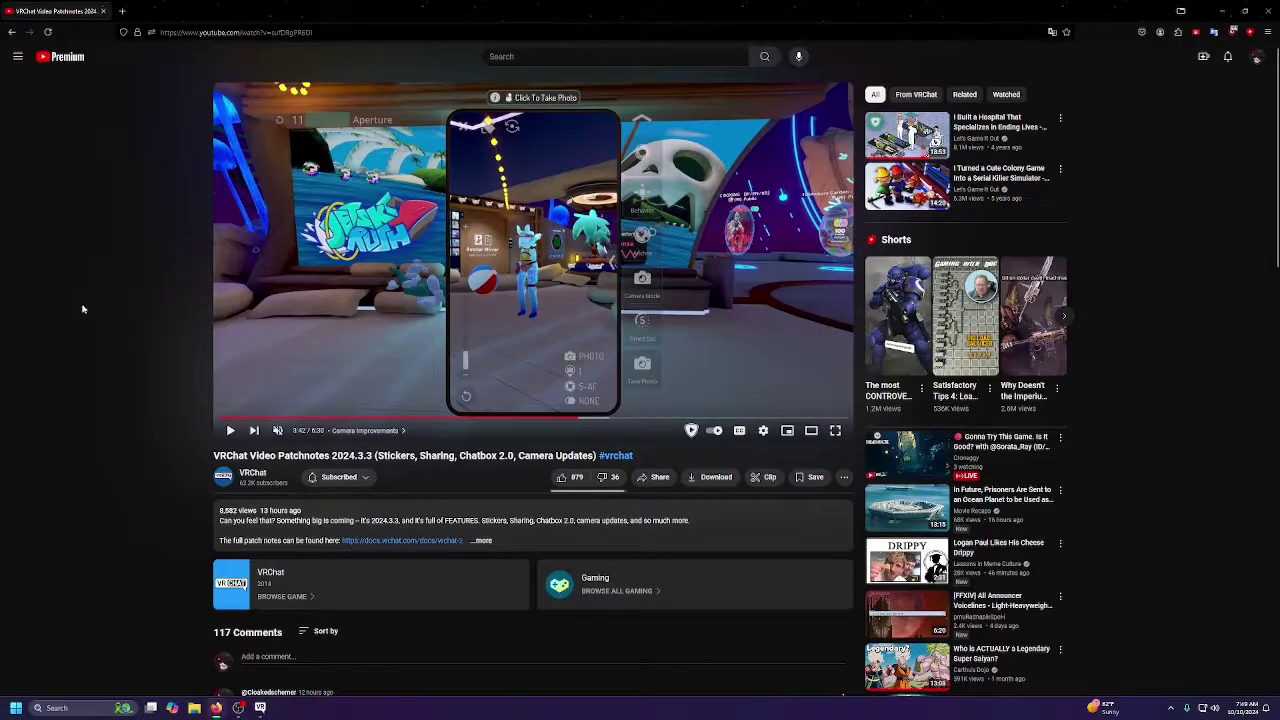
Expand the video description and open the docs.vrchat.com 2024.3.3 patch notes link in a new tab.
left_click(506, 545)
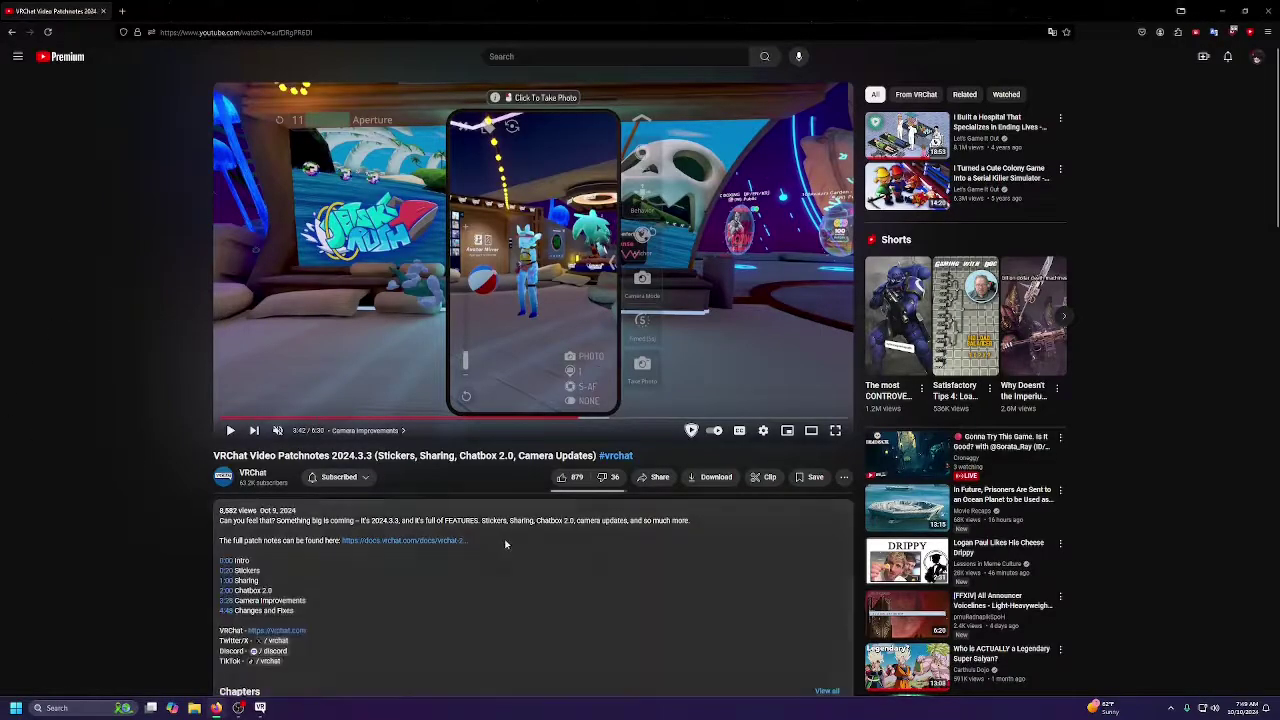
left_click(411, 542)
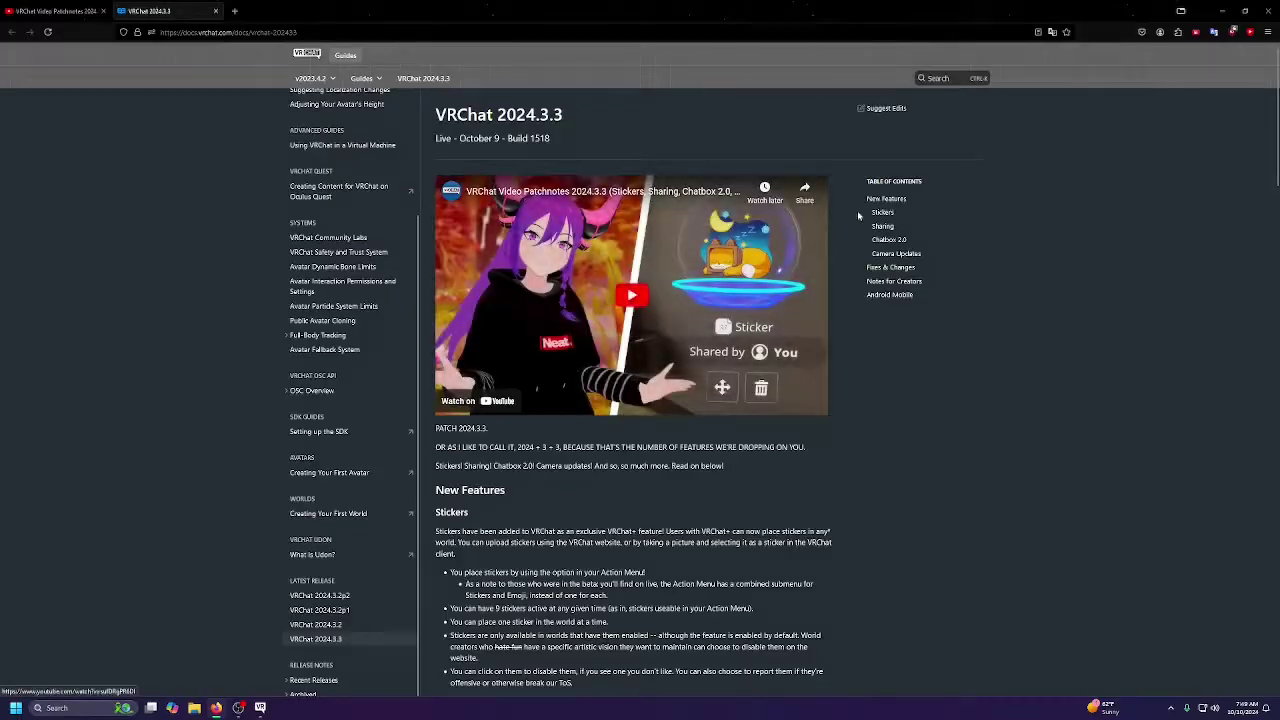
Scroll the 2024.3.3 patch notes down to the Camera Updates section.
scroll(860, 215, "down", 3)
scroll(872, 222, "down", 5)
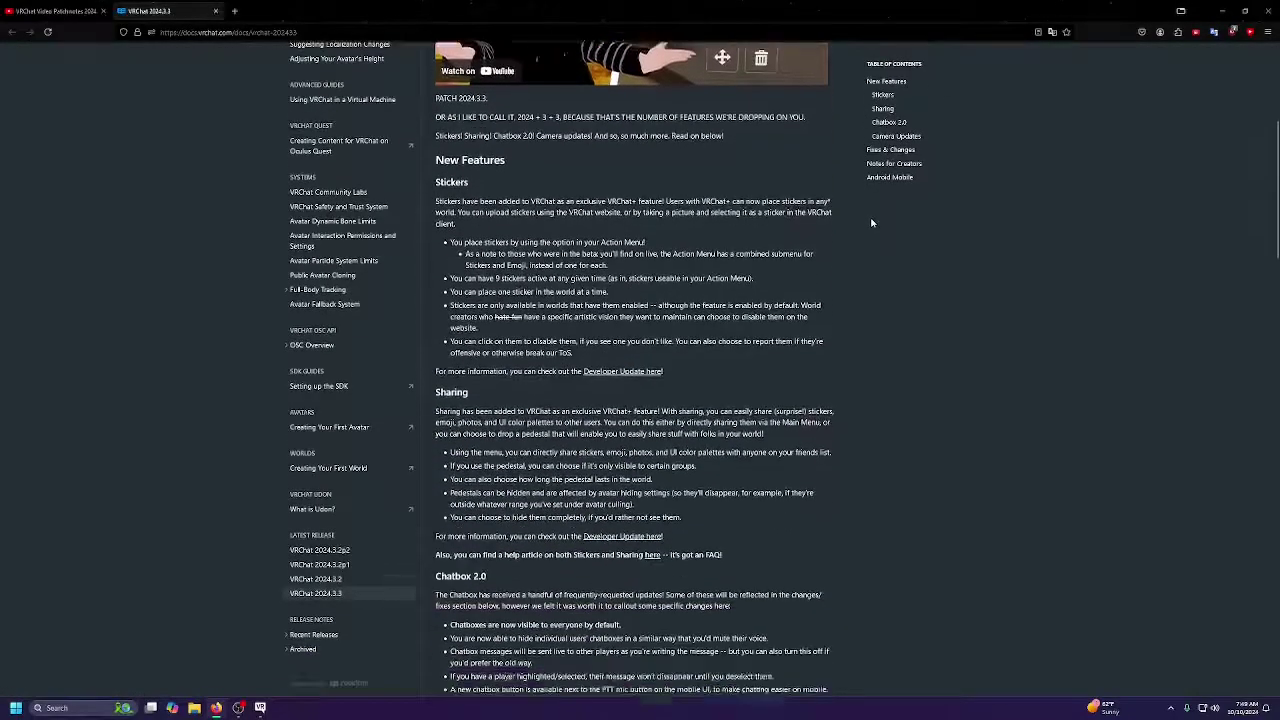
scroll(522, 407, "down", 7)
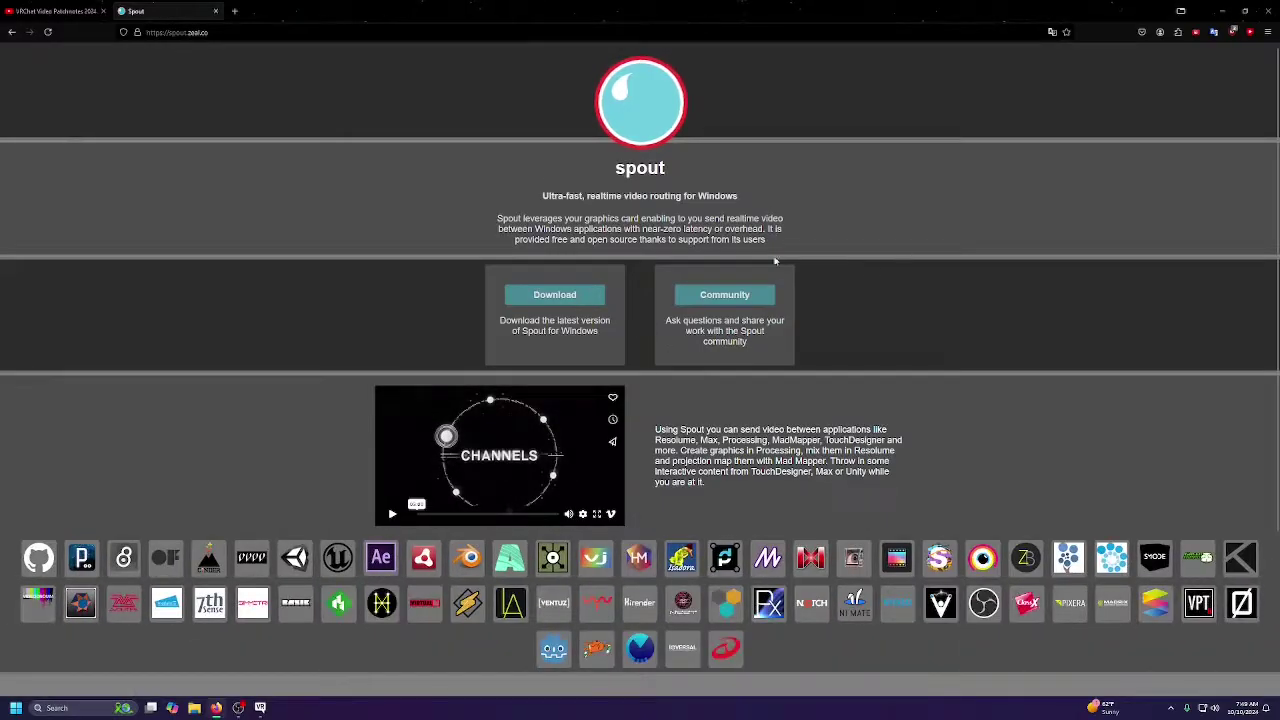
Go from the spout.zeal.co OBS icon to the obs-spout2-plugin GitHub releases page.
left_click(560, 294)
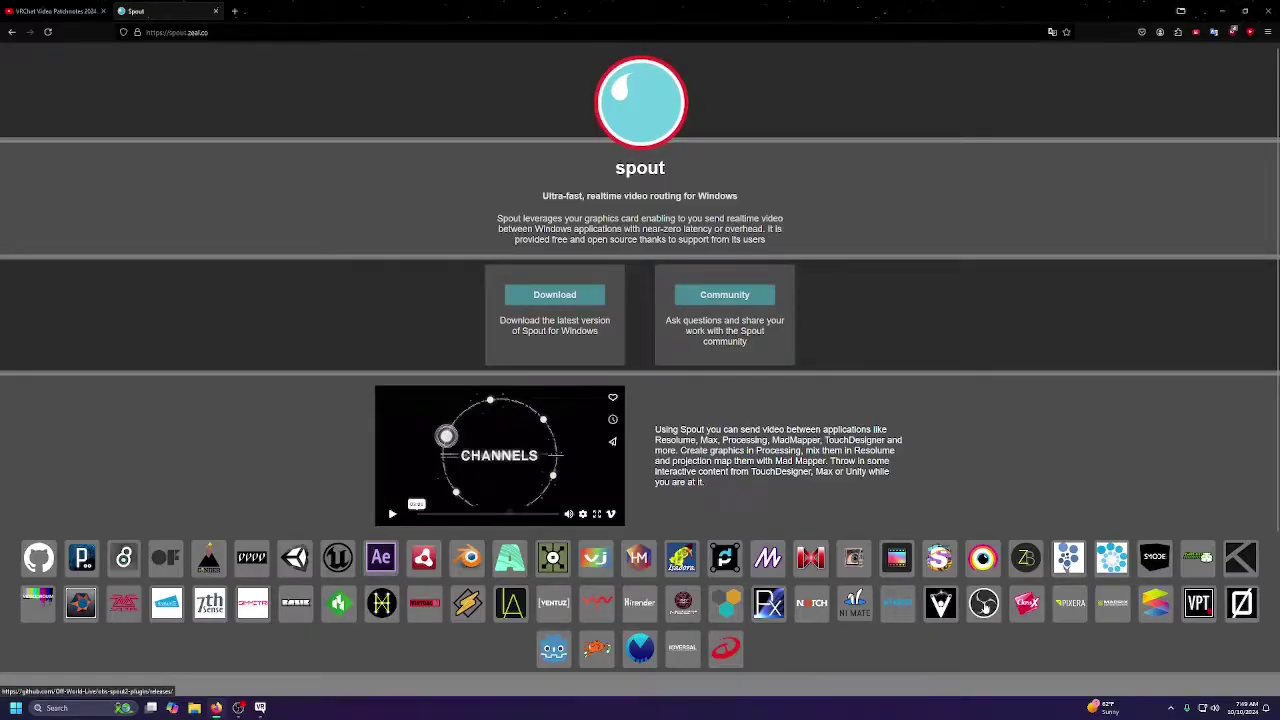
left_click(985, 605)
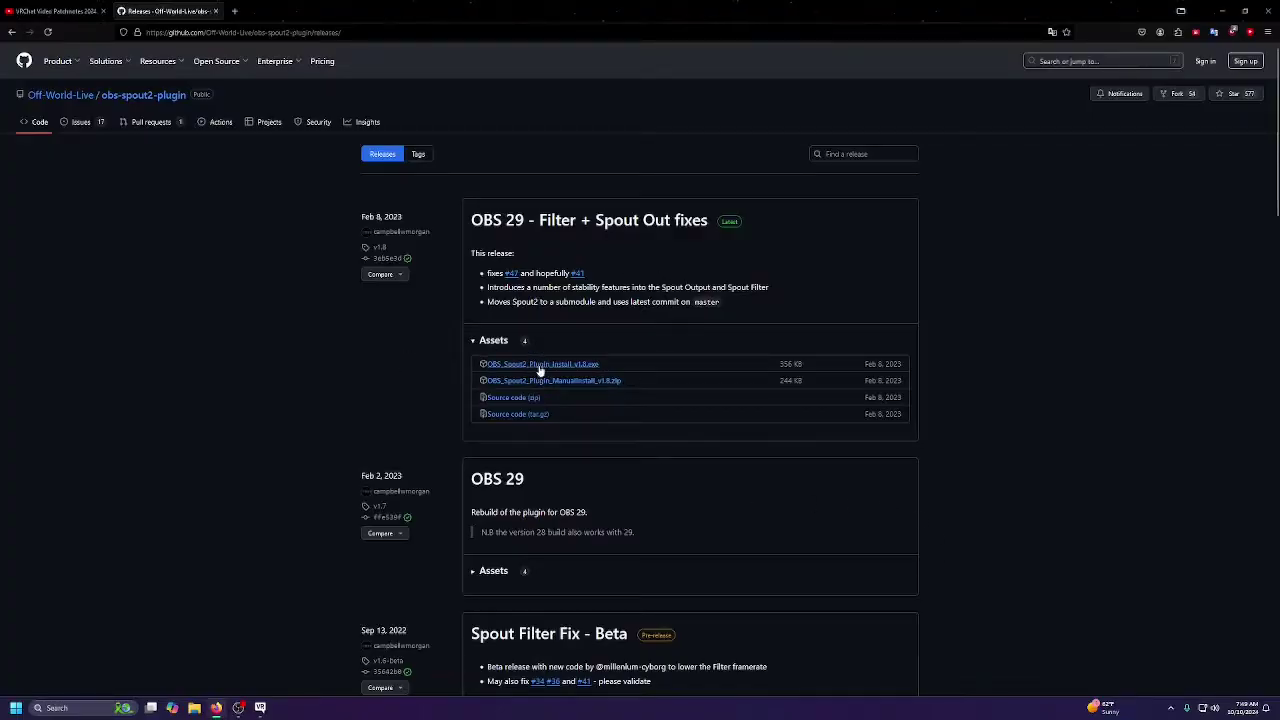
Download OBS_Spout2_Plugin_Install_v1.8.exe from the v1.8 release assets.
left_click(592, 368)
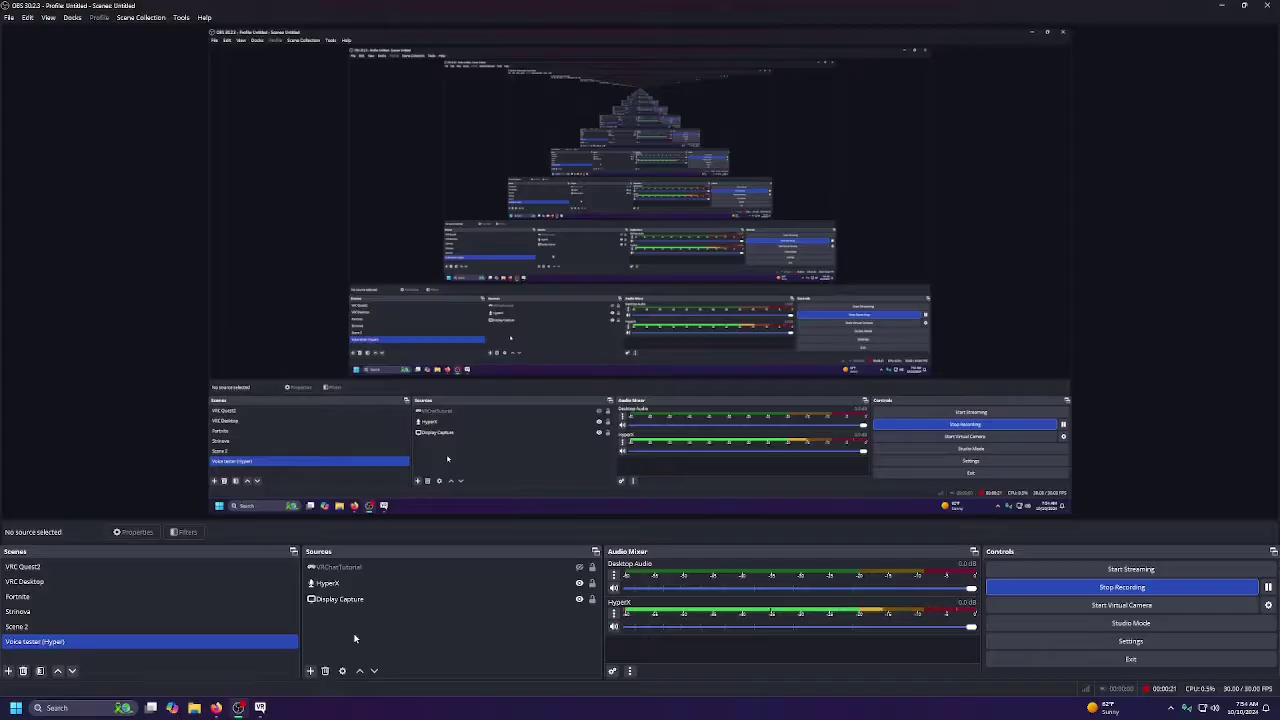
Add a Spout2 Capture source named VRChatcamera to the current scene.
left_click(312, 671)
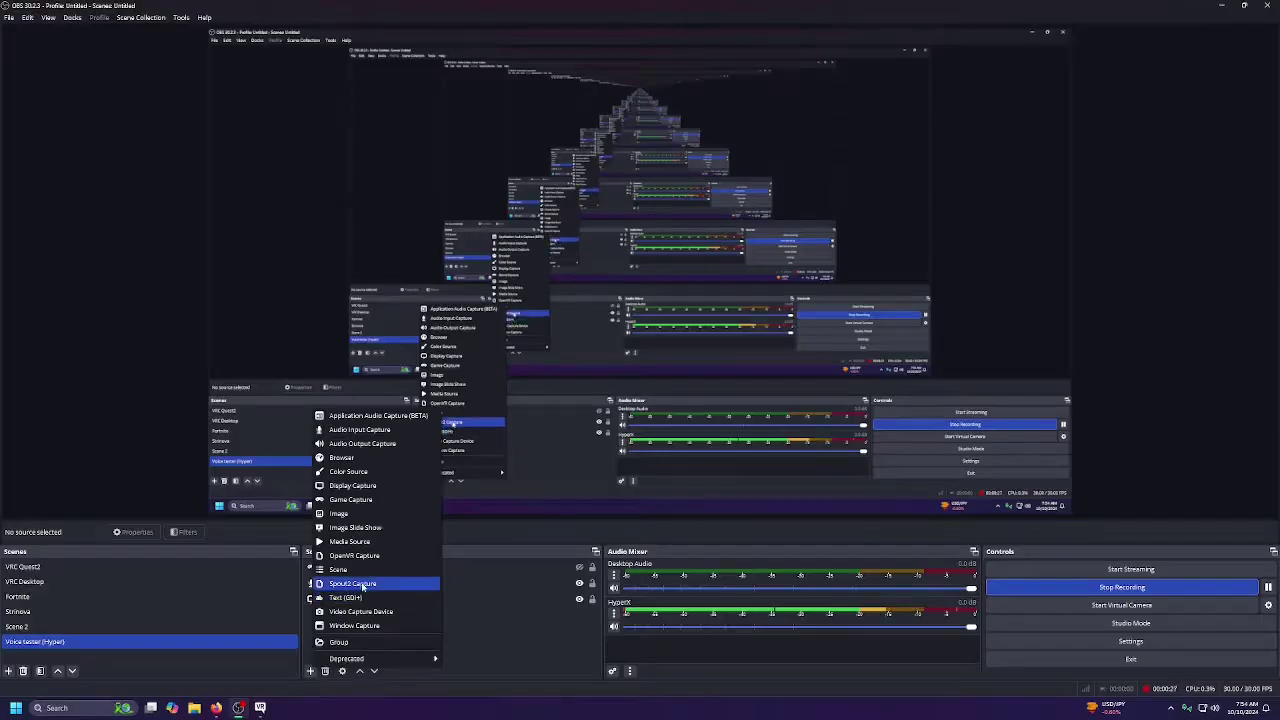
left_click(360, 584)
type("V")
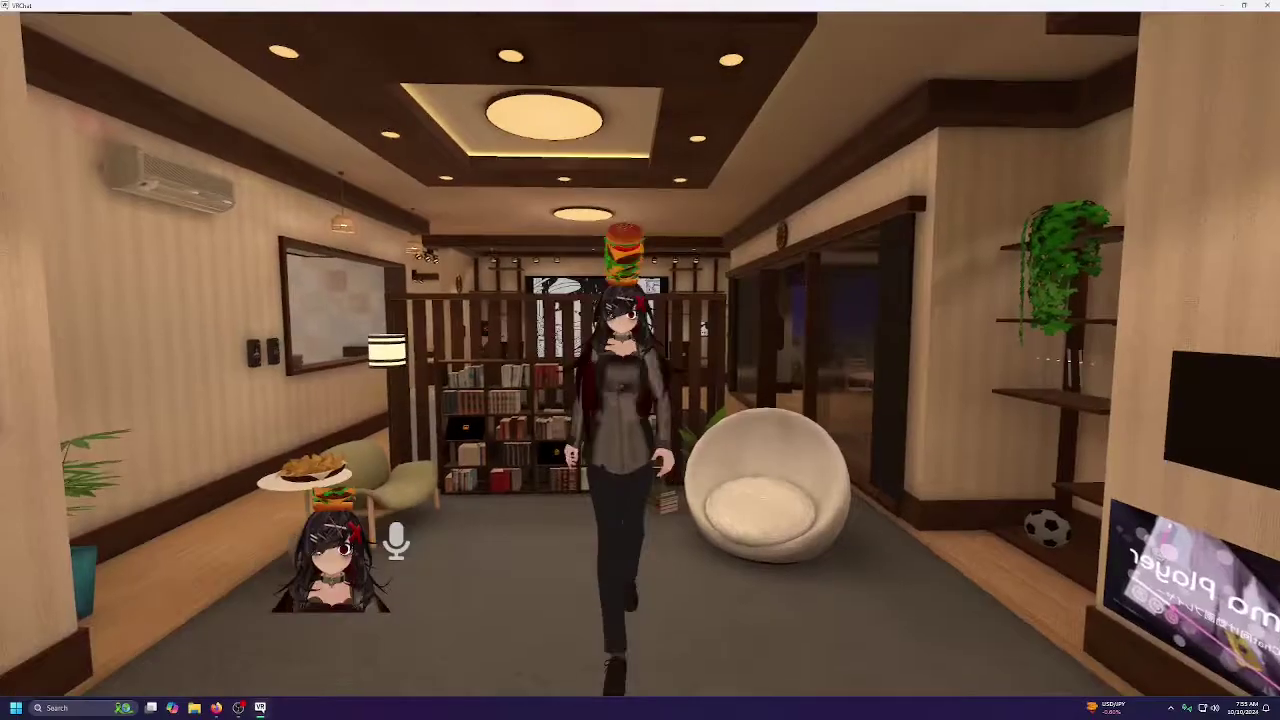
key("w")
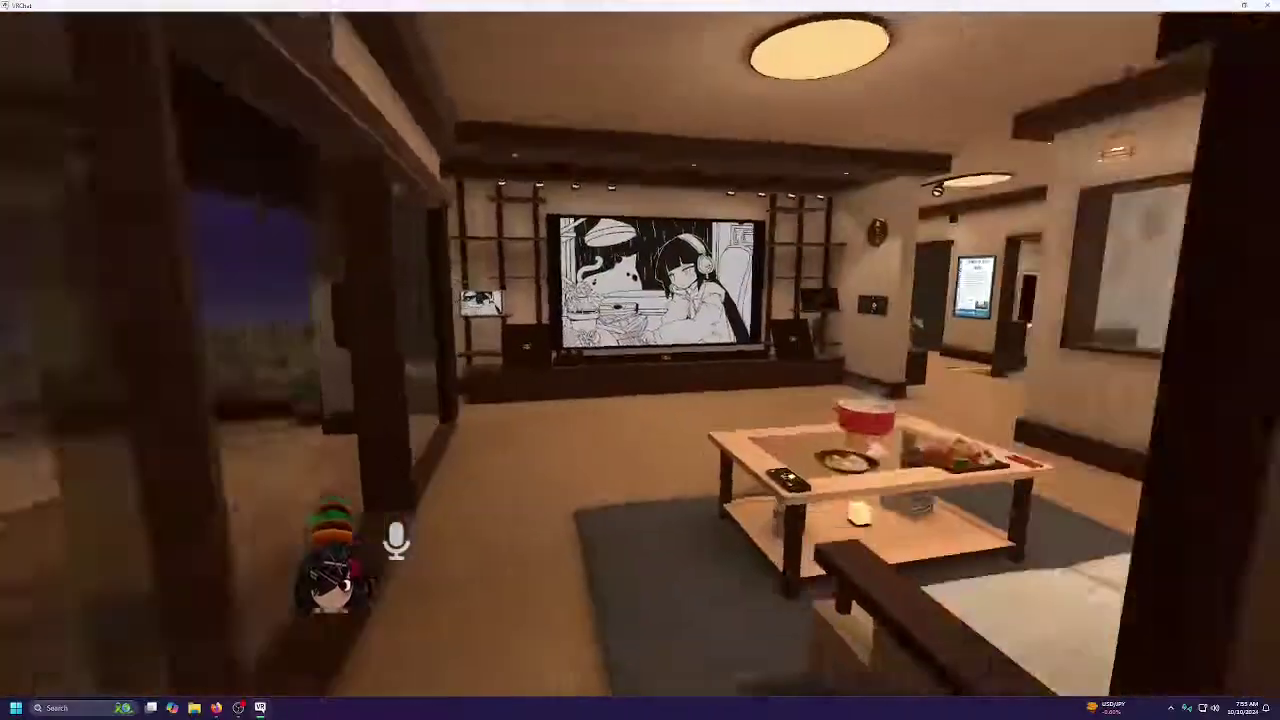
Walk forward, spawn the Stream camera from the Quick Menu, and frame the avatar in it.
key("Escape")
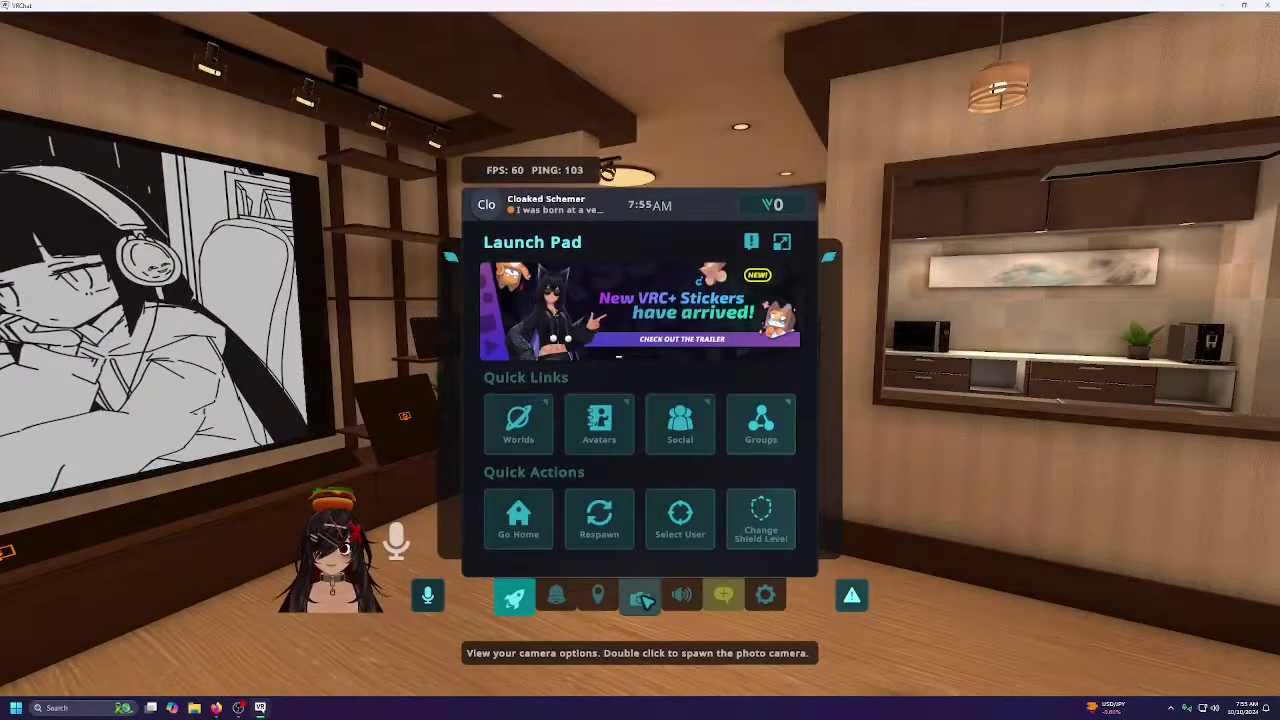
left_click(643, 598)
left_click(600, 330)
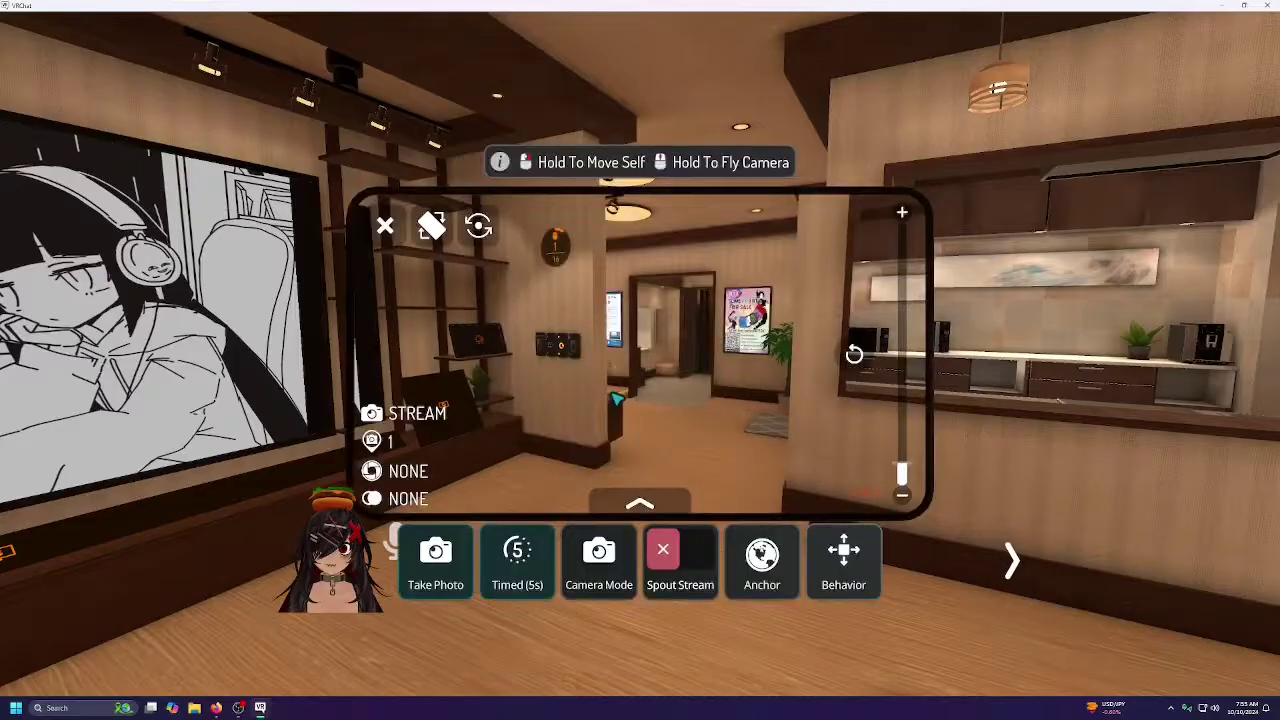
key("Escape")
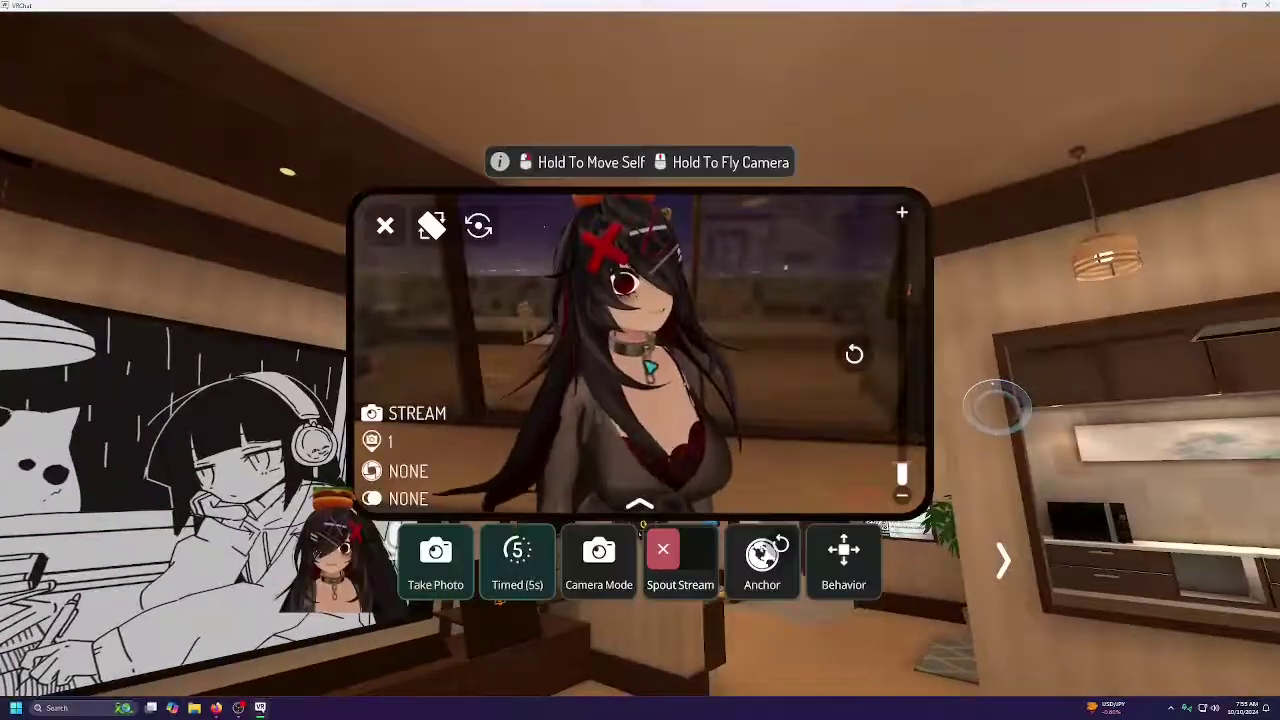
left_click(239, 708)
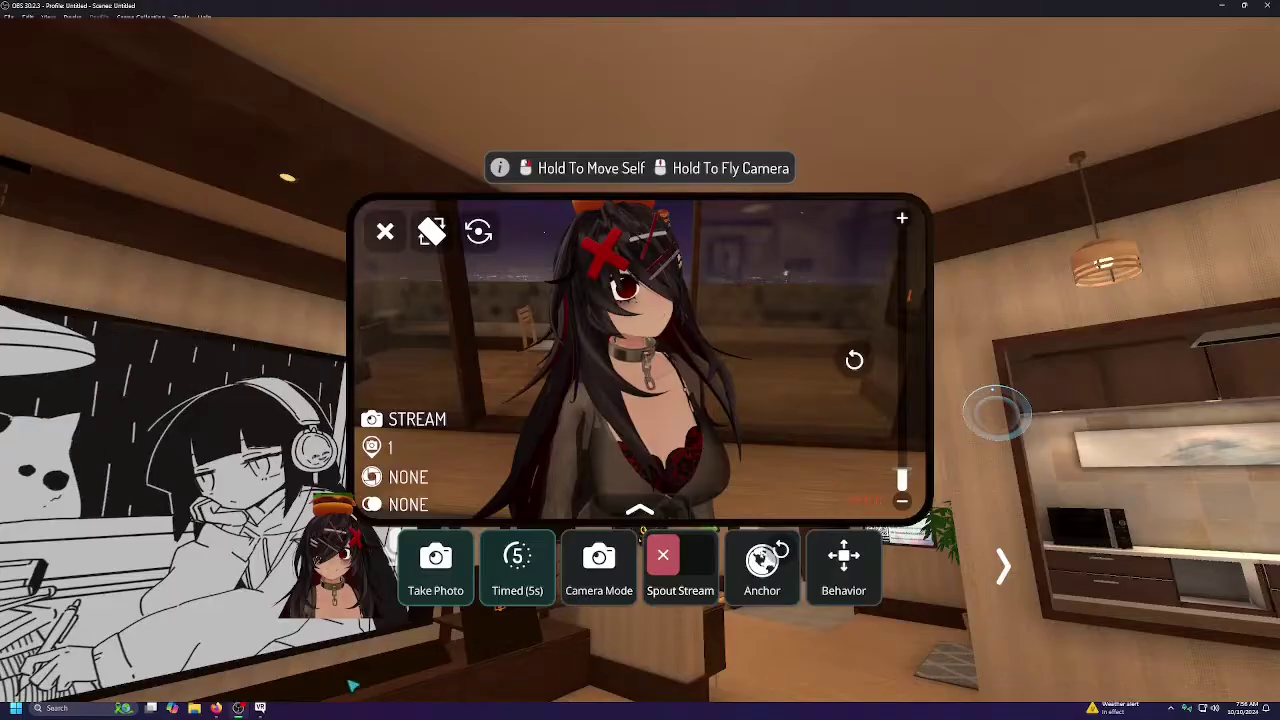
Leave the stream camera's Spout Stream toggle on with a green check, then switch to OBS.
left_click(690, 569)
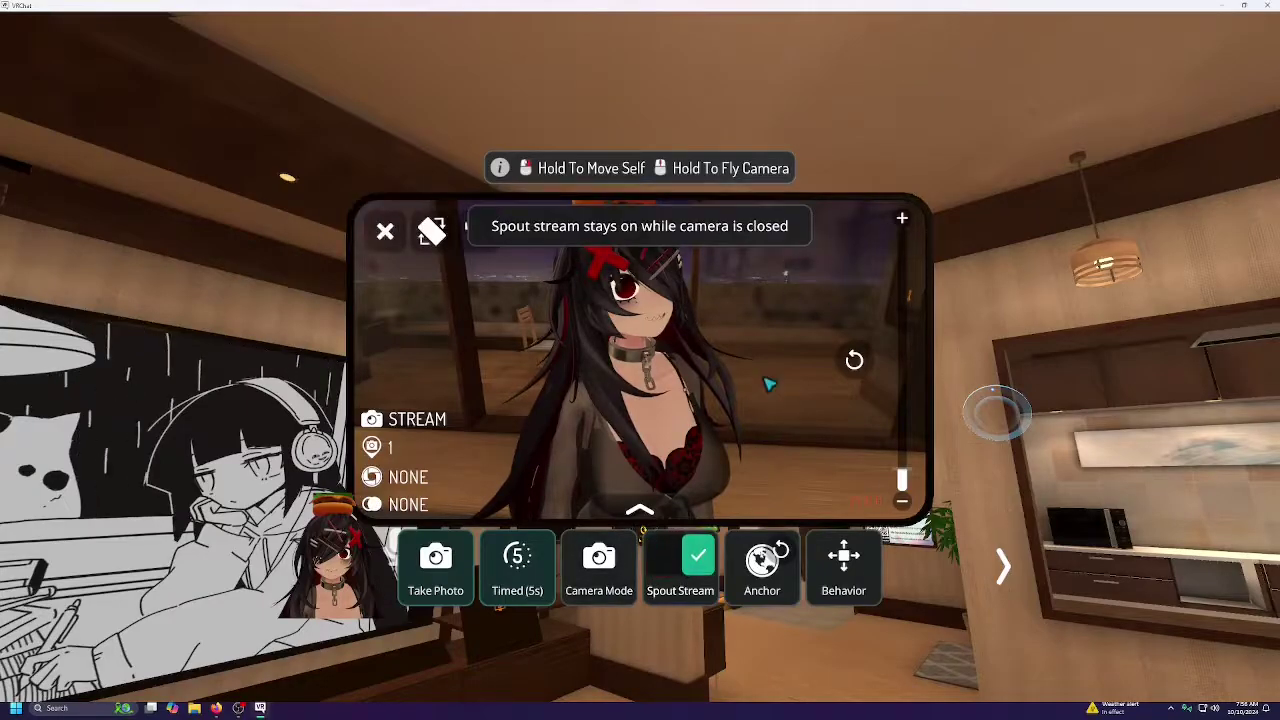
double_click(698, 585)
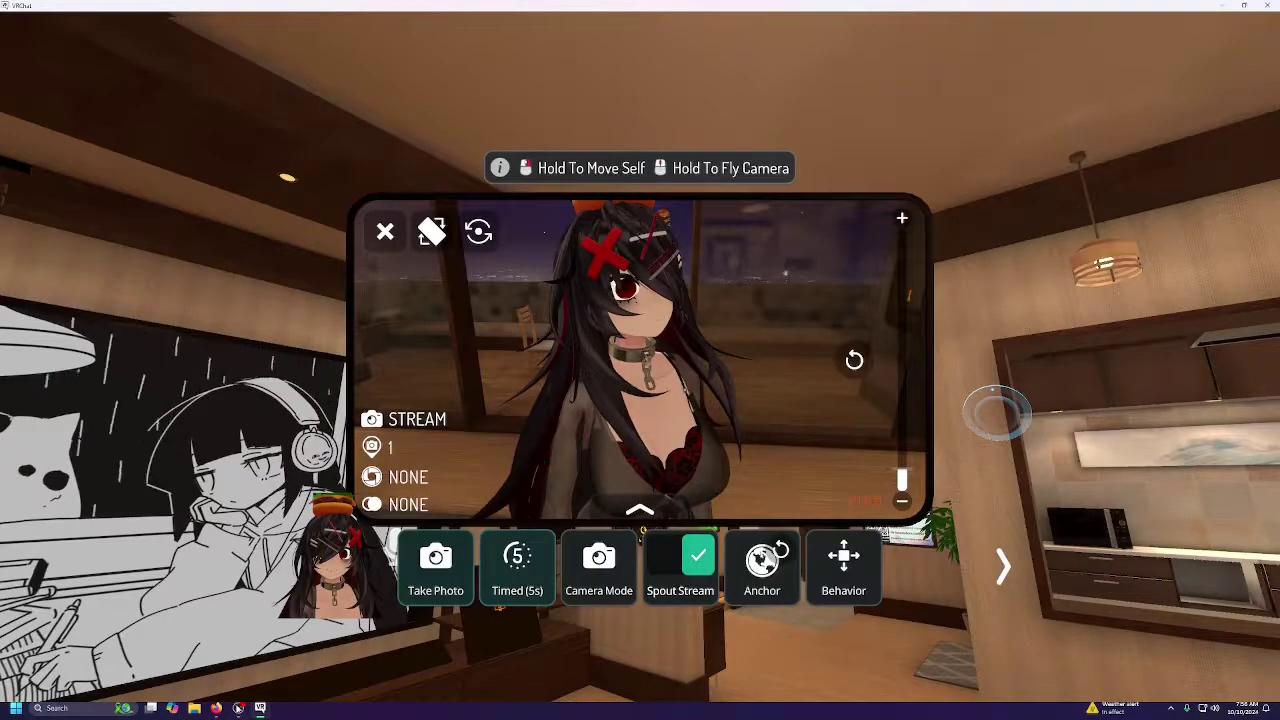
left_click(240, 708)
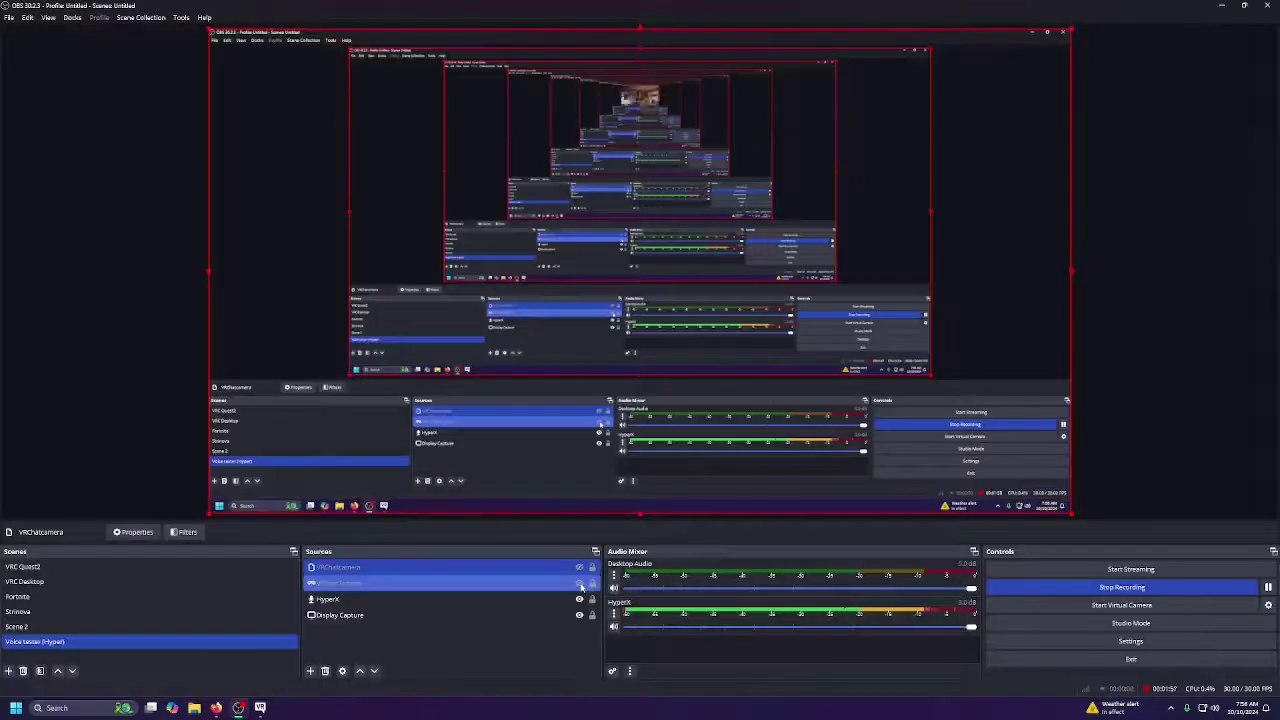
Set the VRChatcamera source's SpoutSenders property to VRCSender1.
left_click(393, 570)
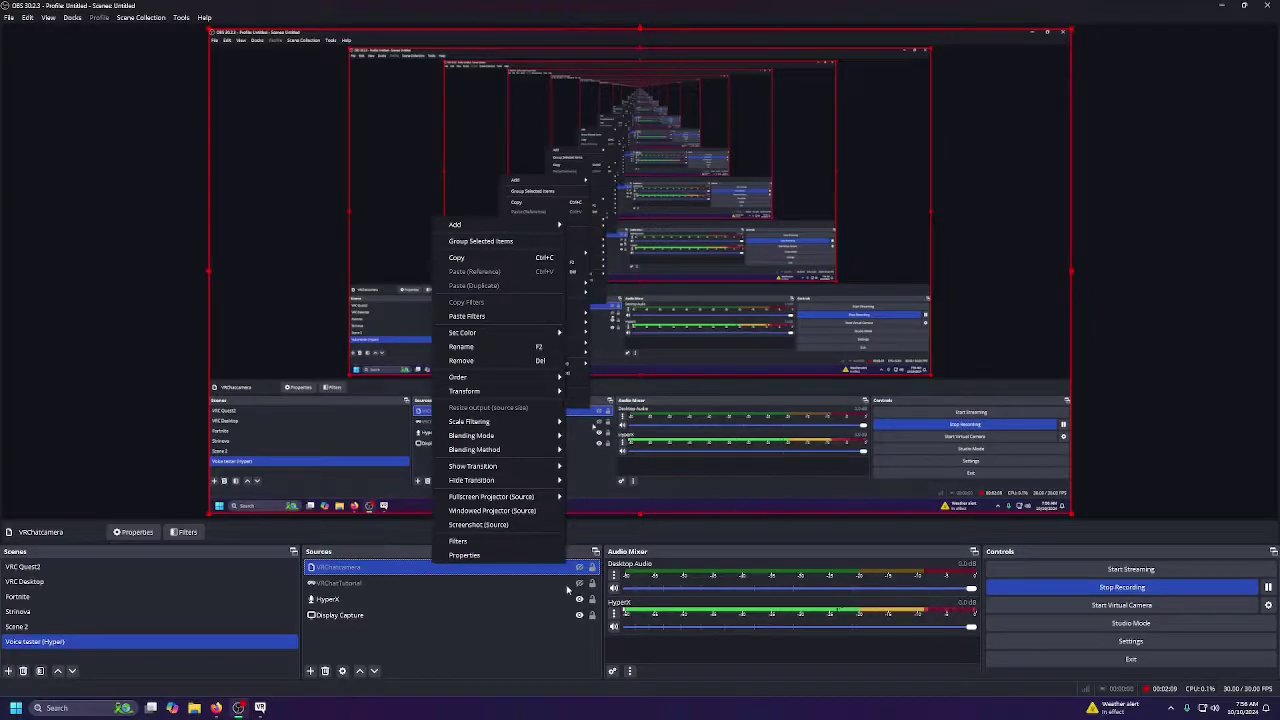
left_click(567, 590)
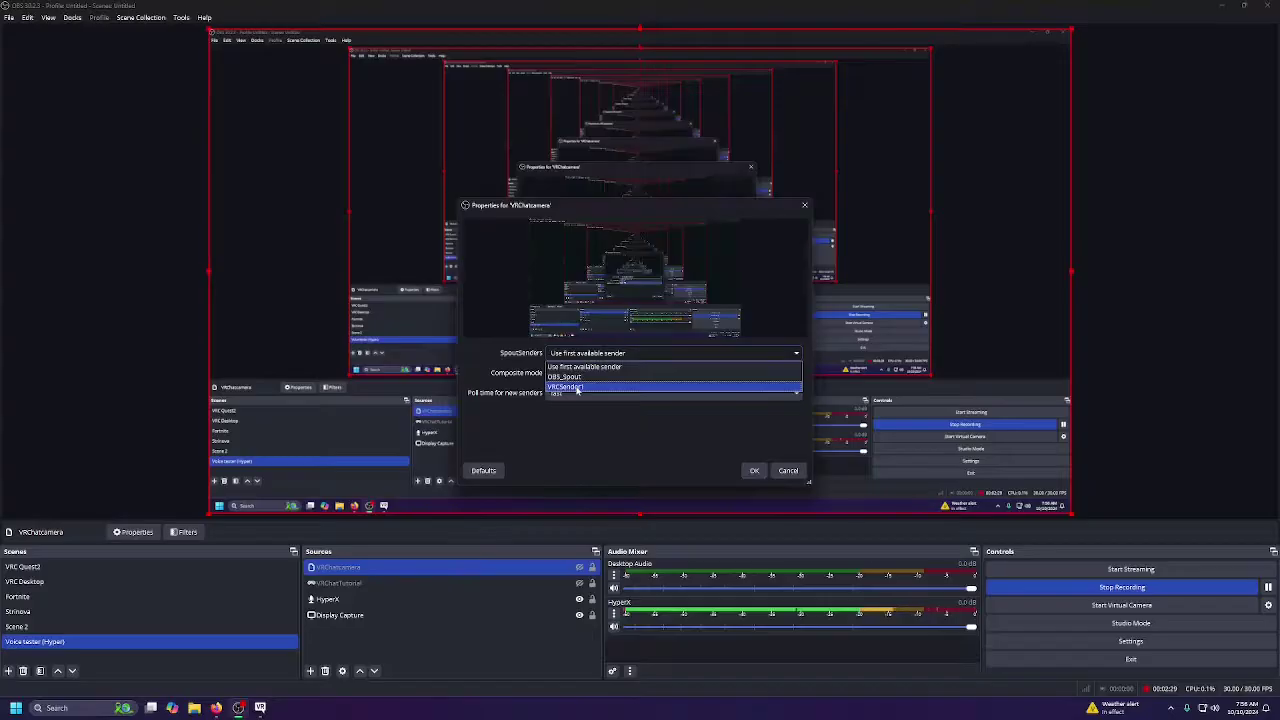
left_click(577, 388)
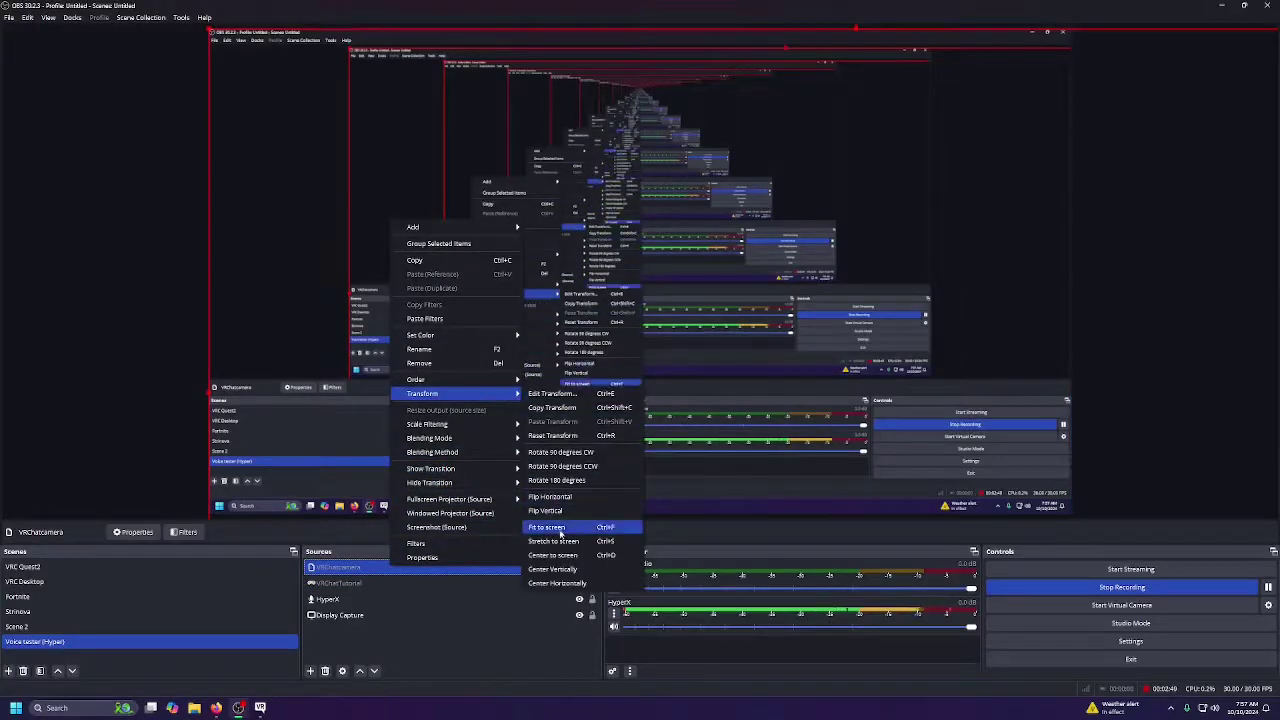
Apply Transform > Fit to screen to the VRChatcamera source.
left_click(567, 528)
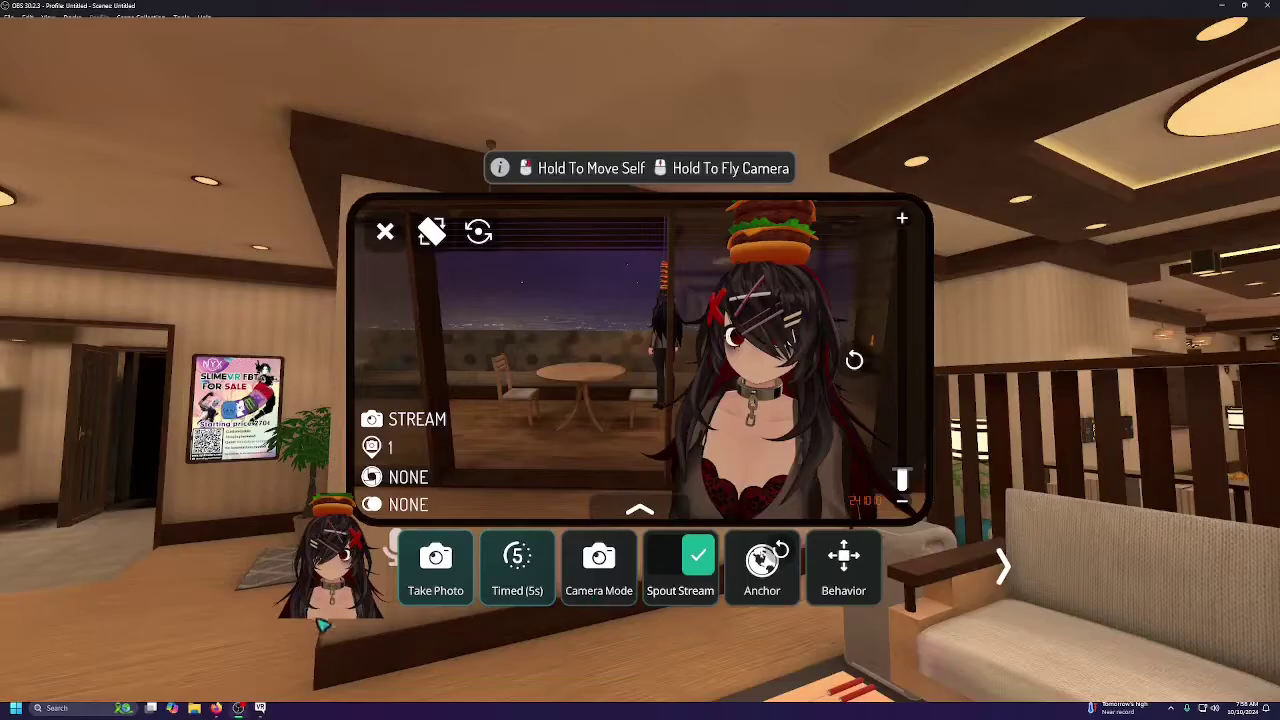
In VRChat's camera Mask options, turn World off and GreenScreen on, then return to OBS.
left_click(268, 708)
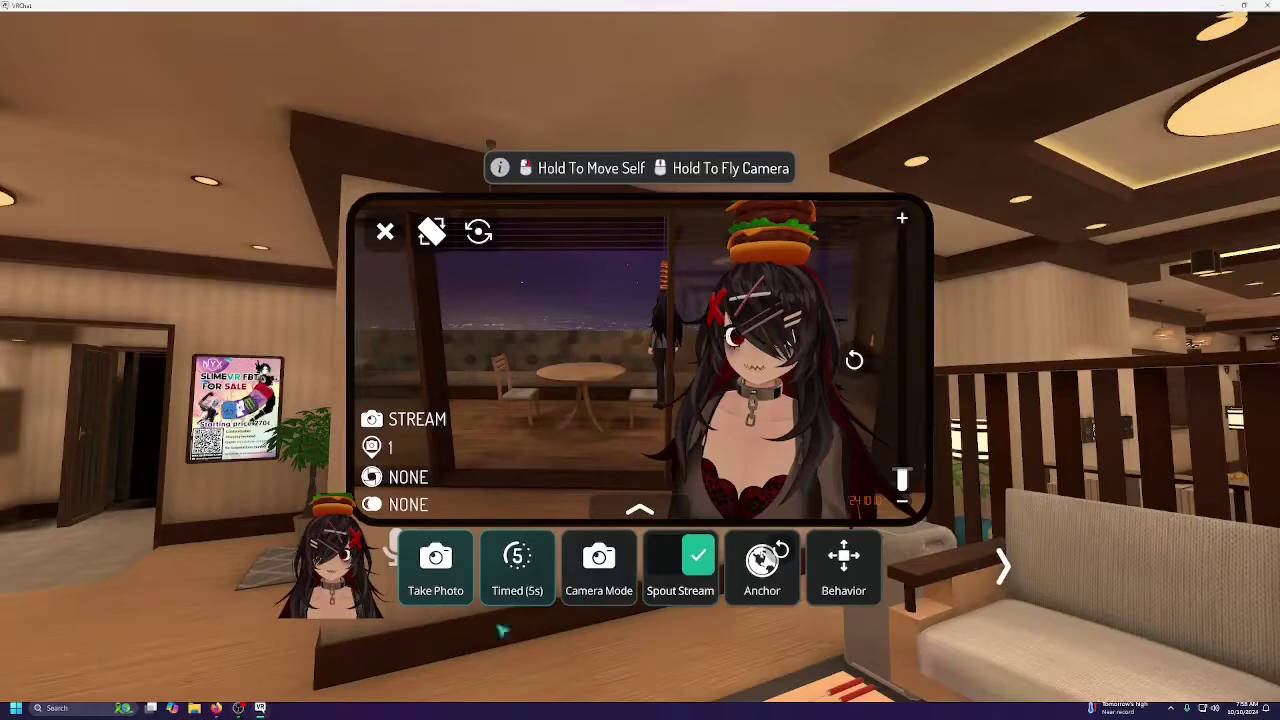
left_click(1005, 567)
left_click(530, 578)
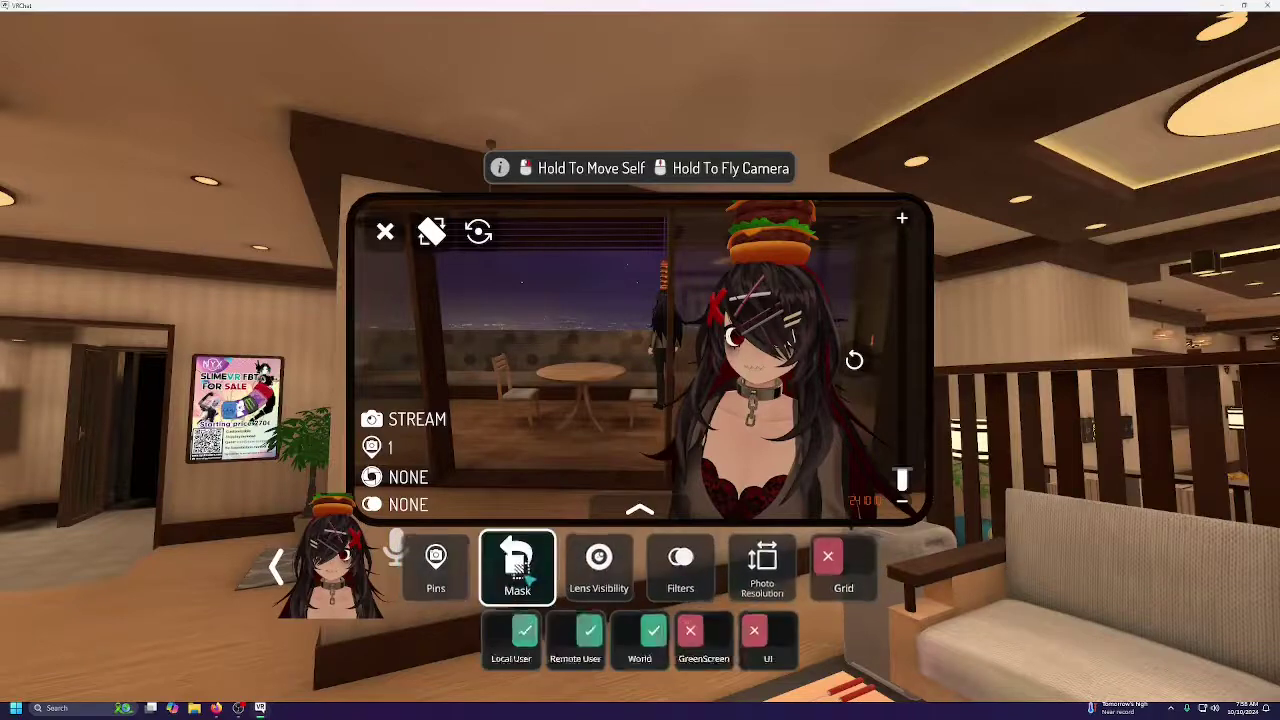
left_click(737, 651)
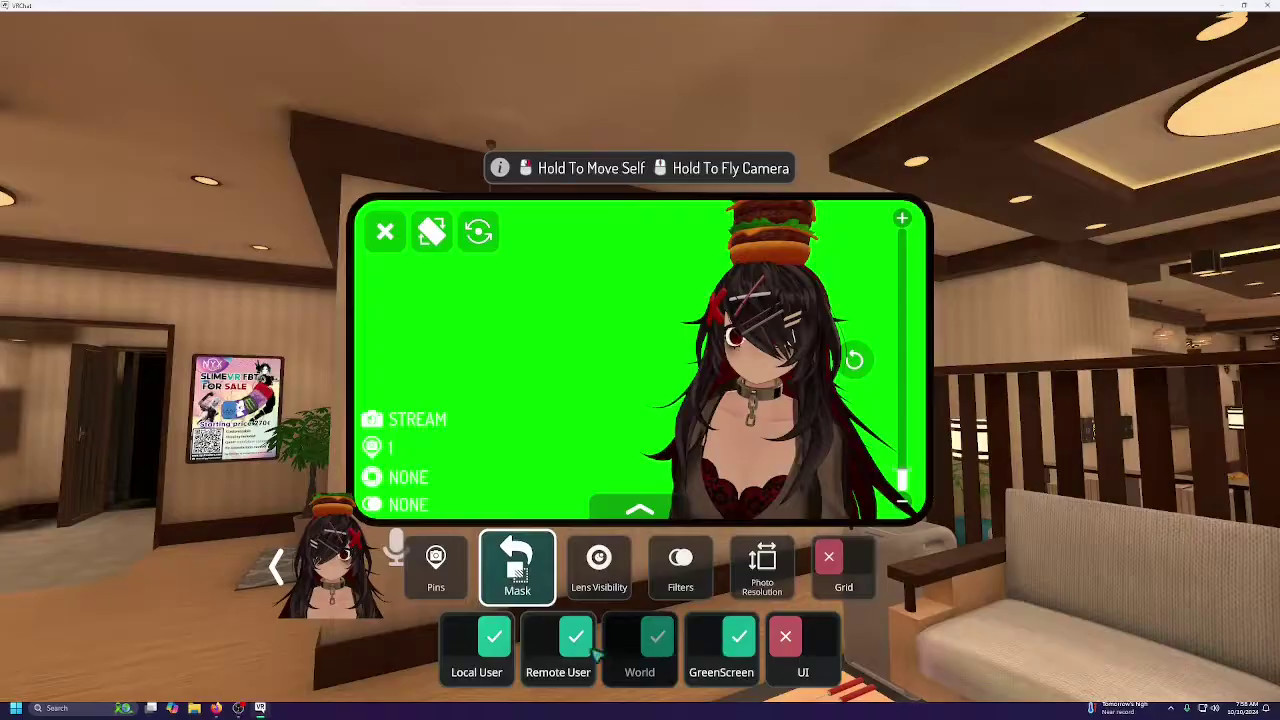
left_click(716, 631)
left_click(657, 645)
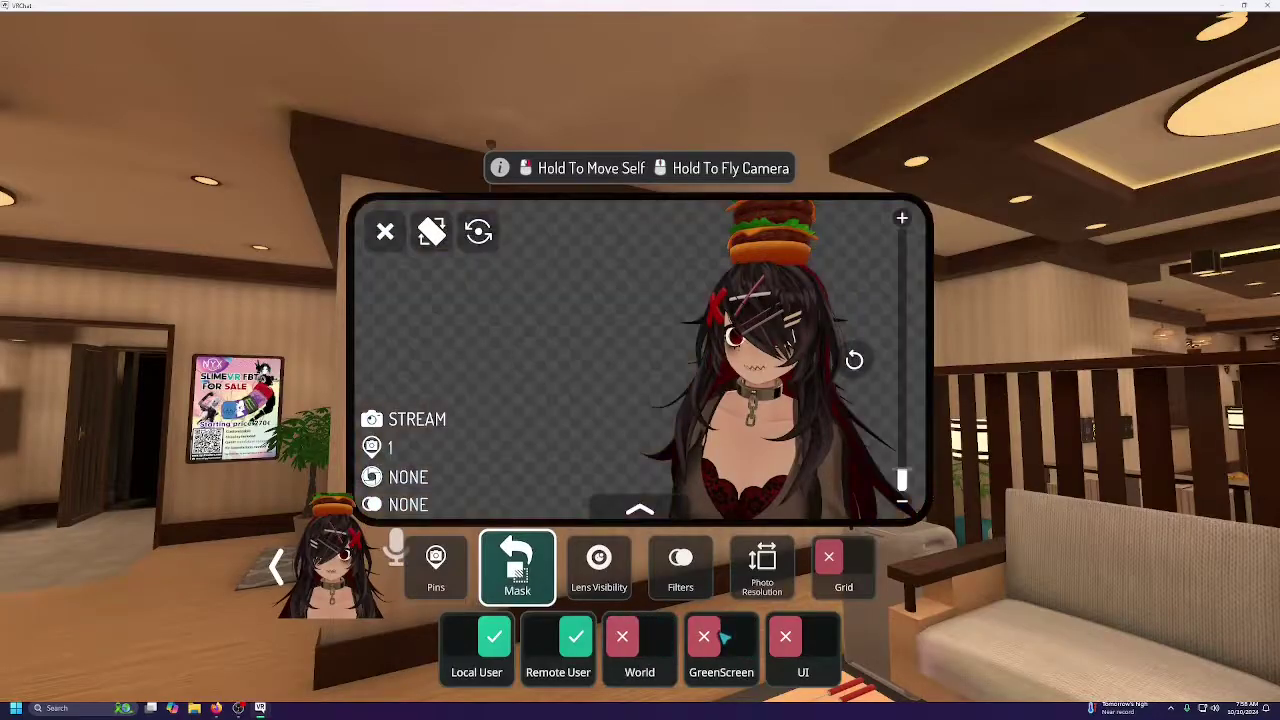
left_click(727, 641)
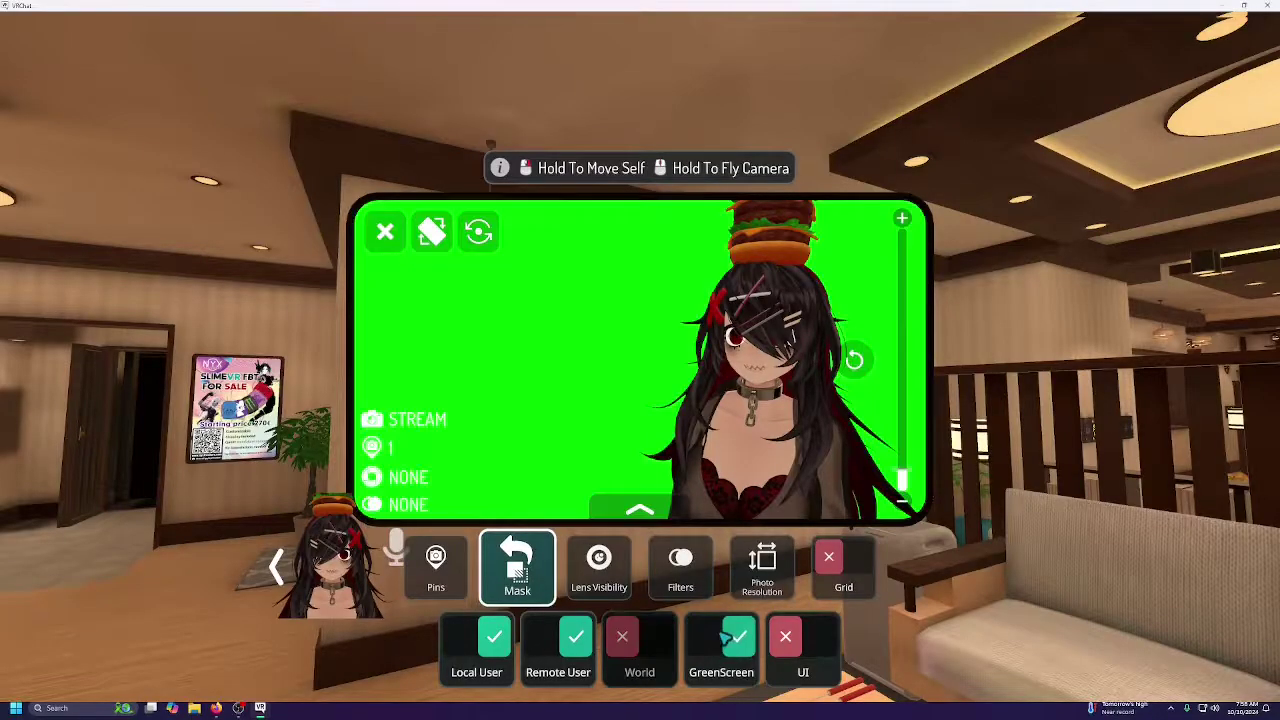
left_click(240, 708)
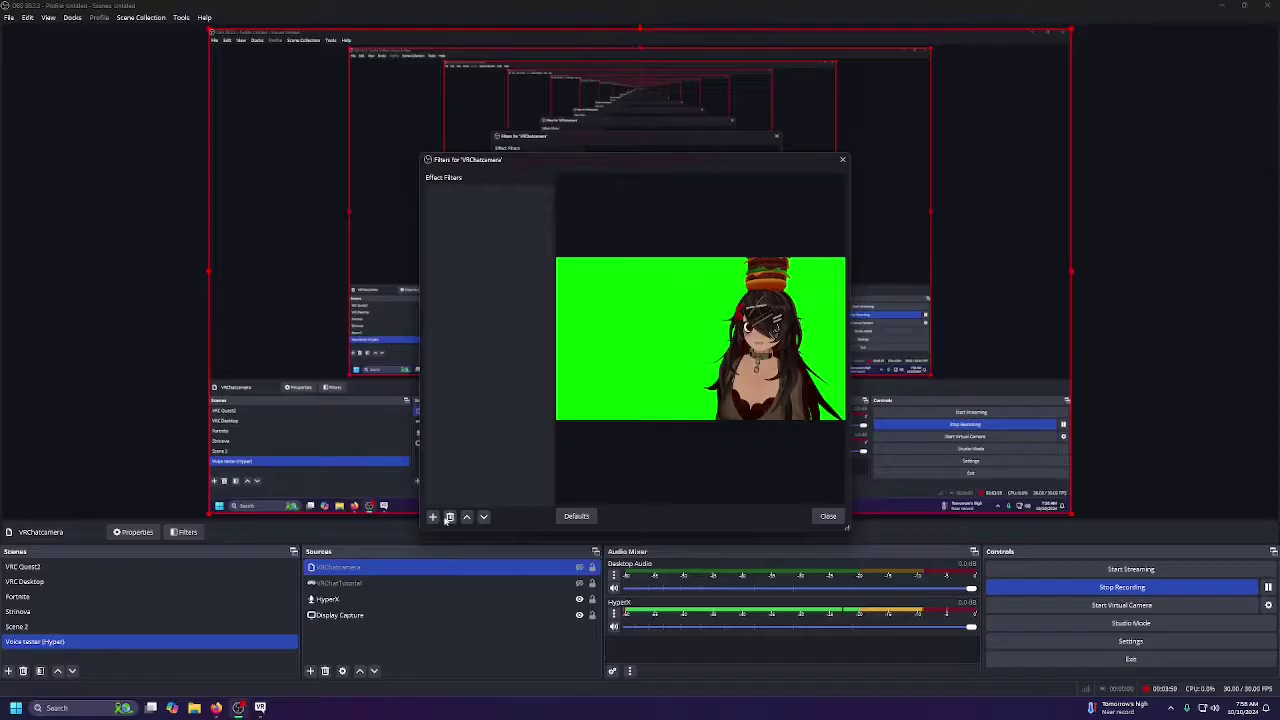
Add a Chroma Key filter to VRChatcamera, then enlarge it into the lower-right corner.
left_click(433, 517)
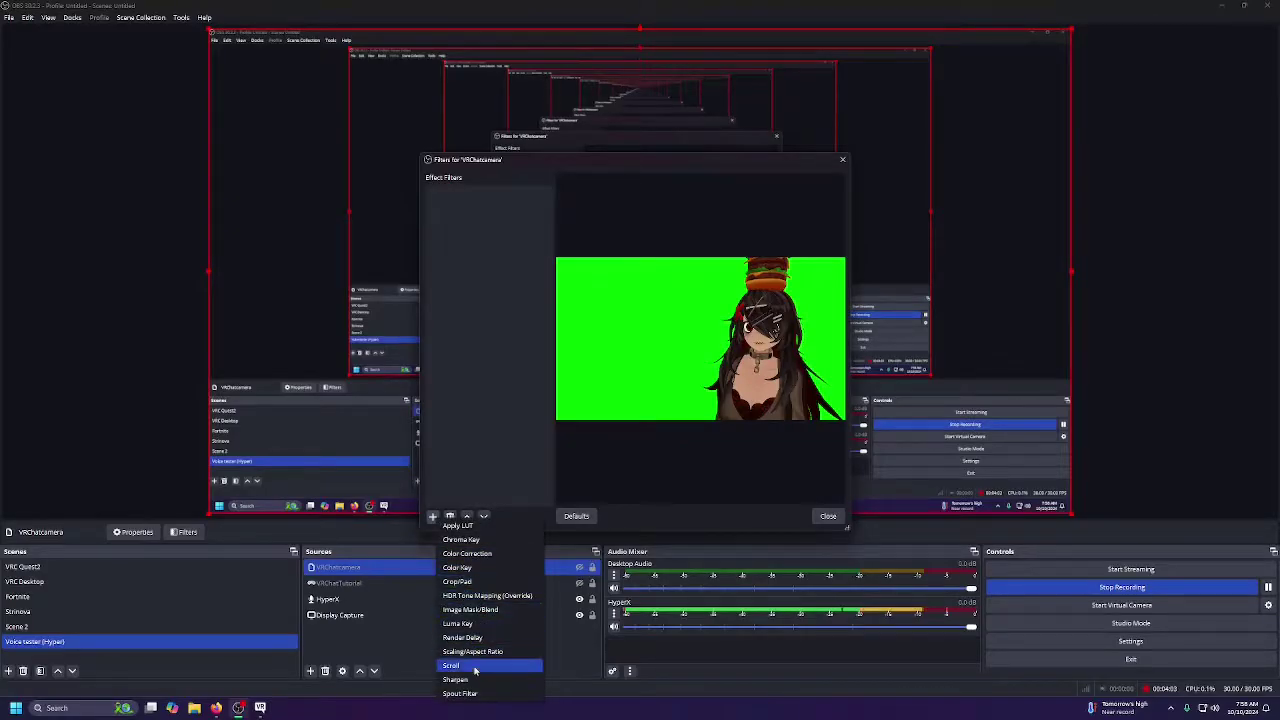
left_click(492, 540)
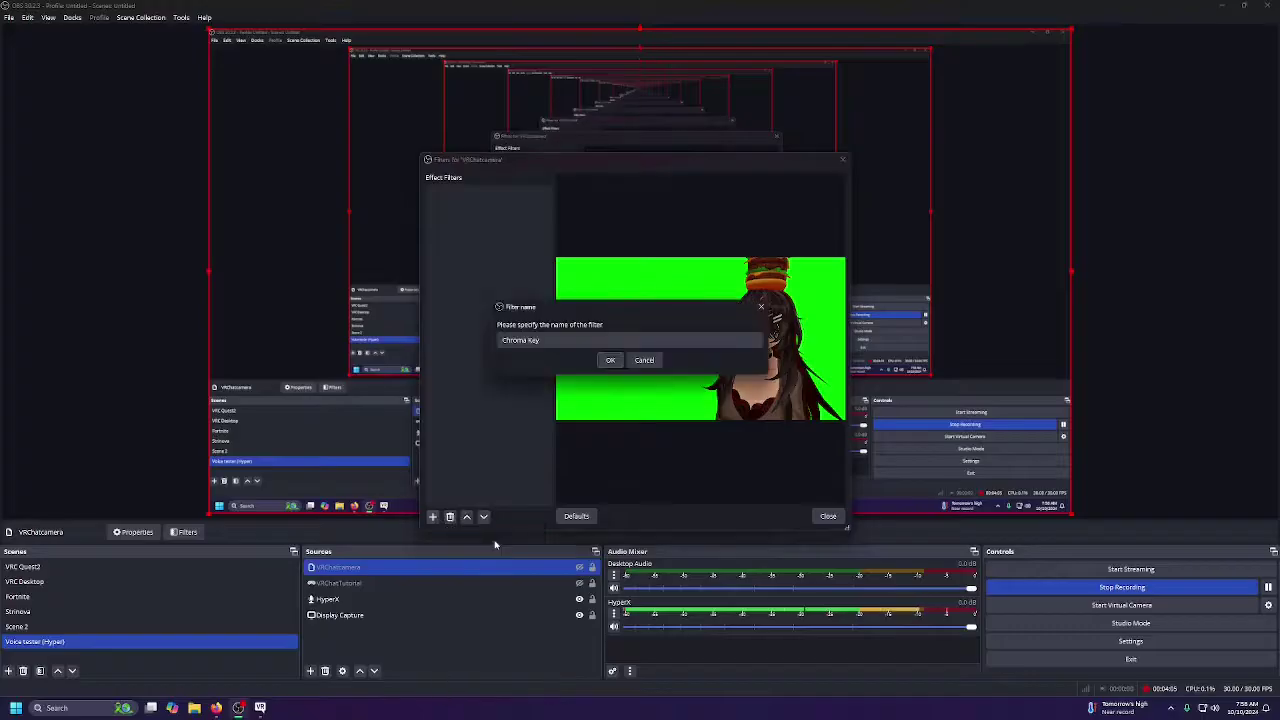
left_click(611, 361)
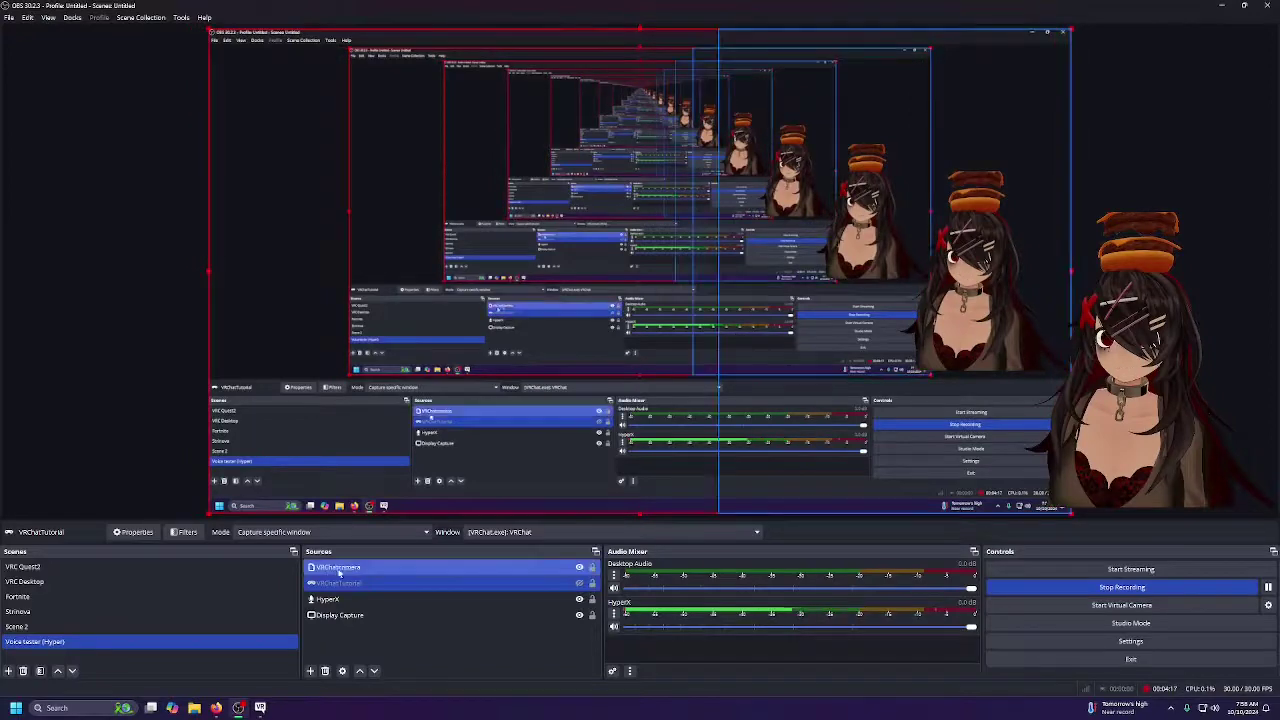
left_click_drag(718, 272, 601, 268)
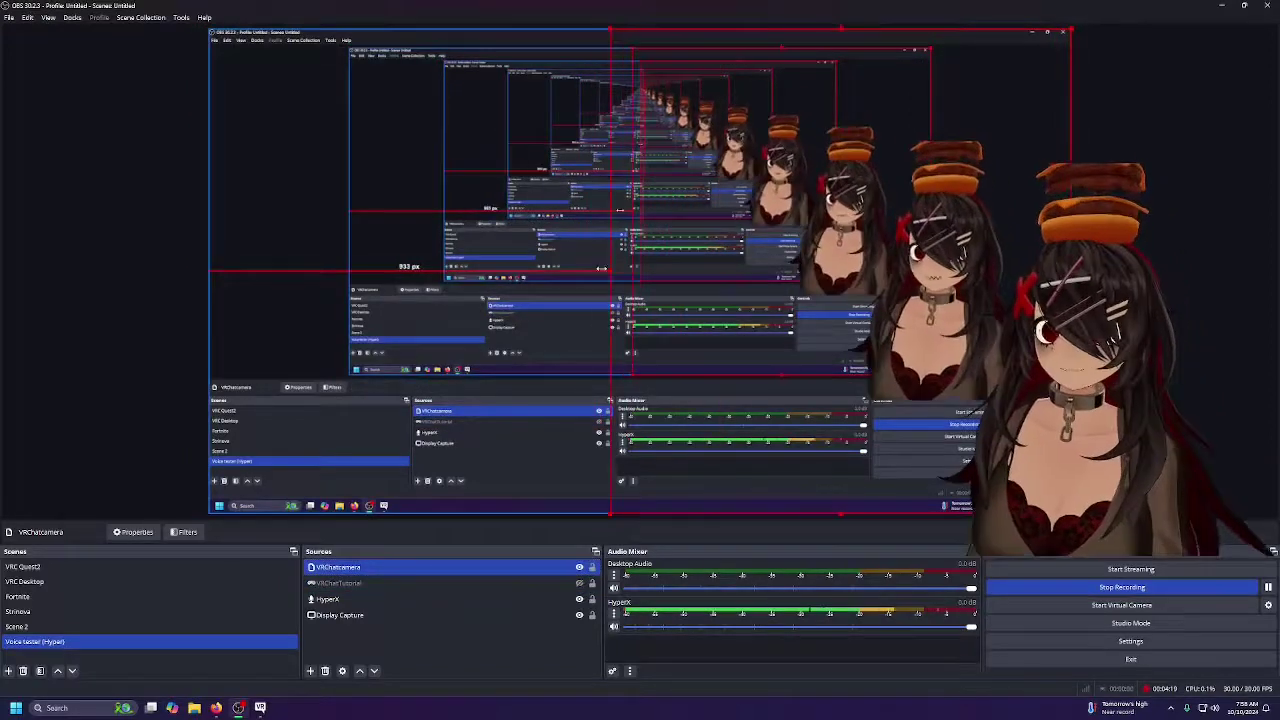
left_click_drag(933, 337, 977, 449)
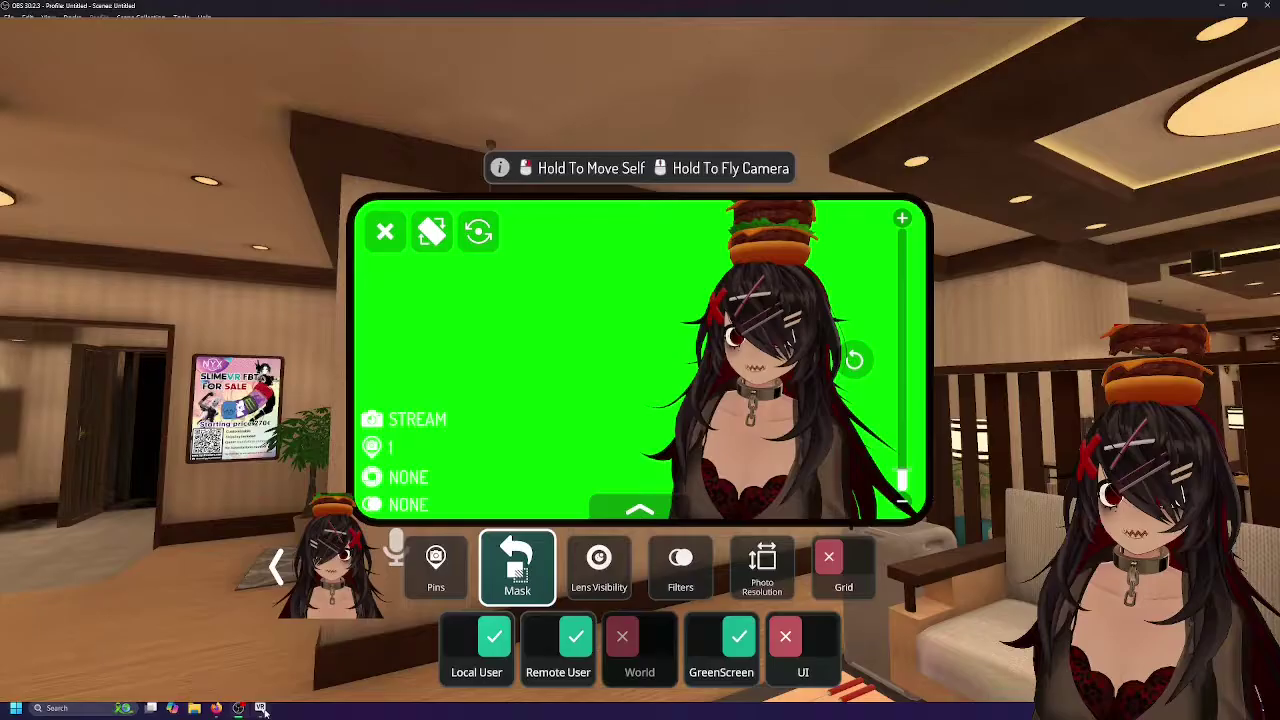
Turn on the stream camera's Look-At-Me behavior so it keeps facing the avatar.
left_click(260, 708)
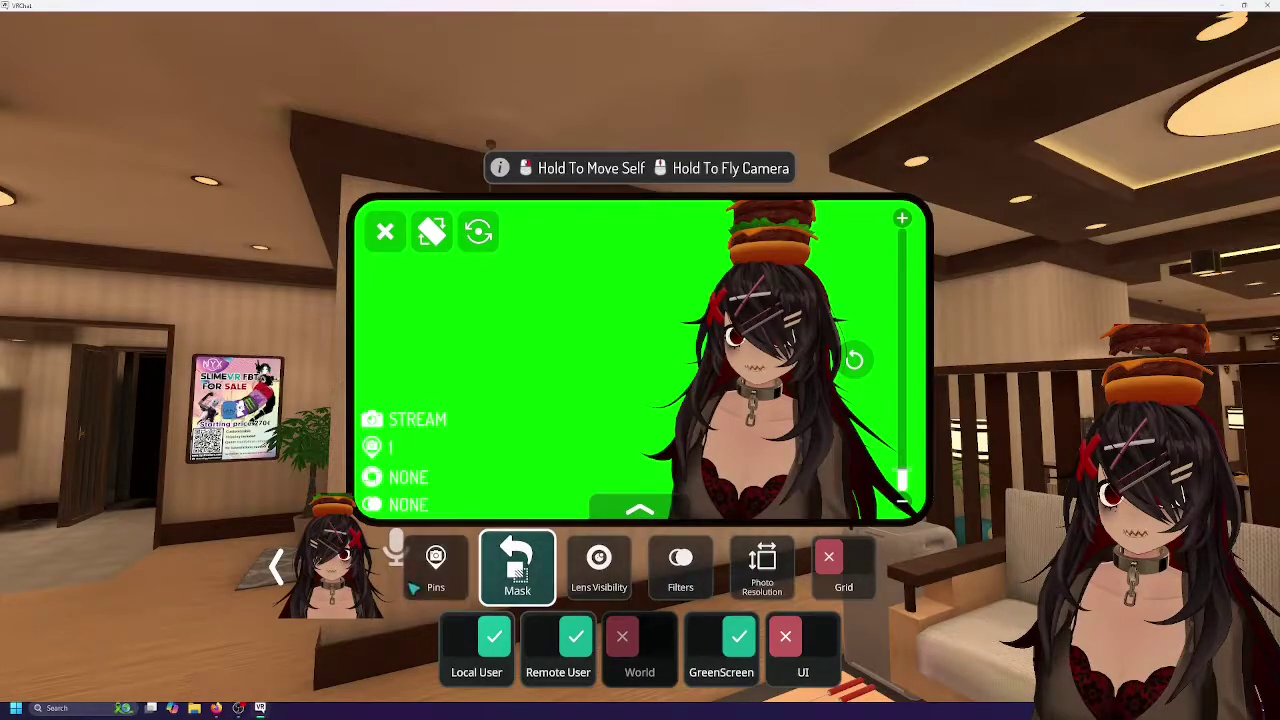
left_click(435, 568)
left_click(278, 567)
left_click(620, 578)
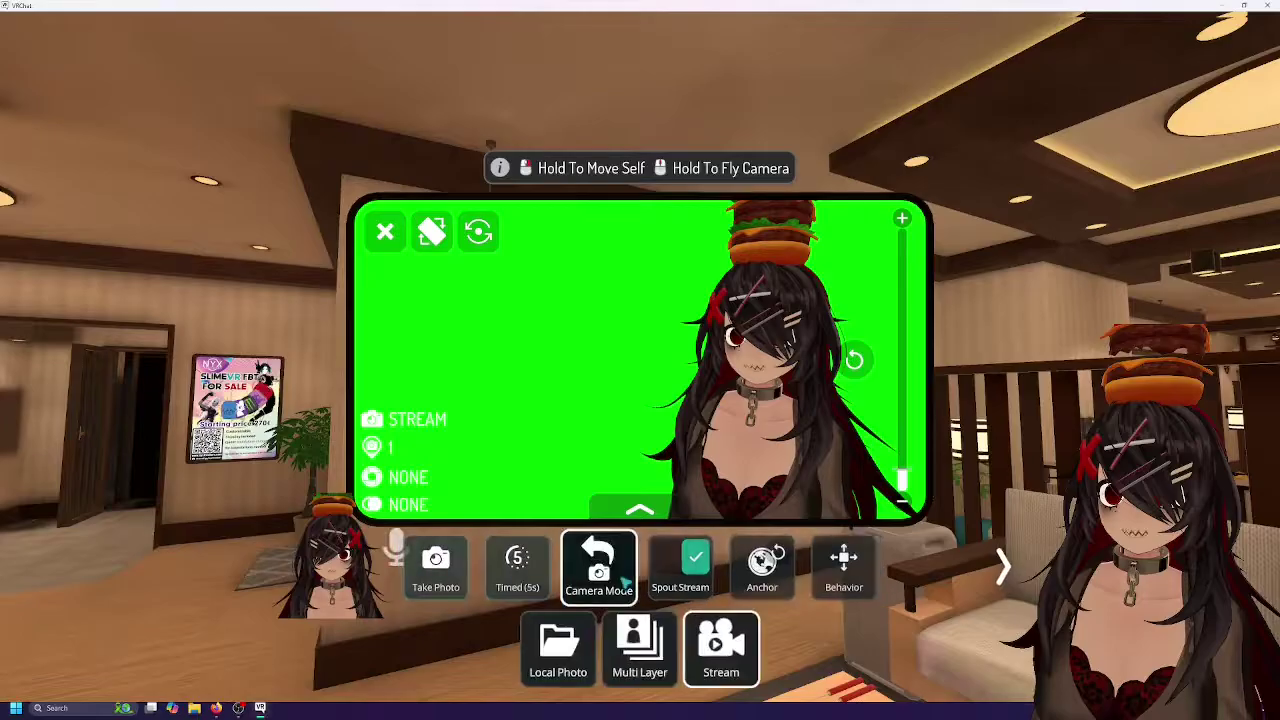
left_click(843, 565)
left_click(645, 658)
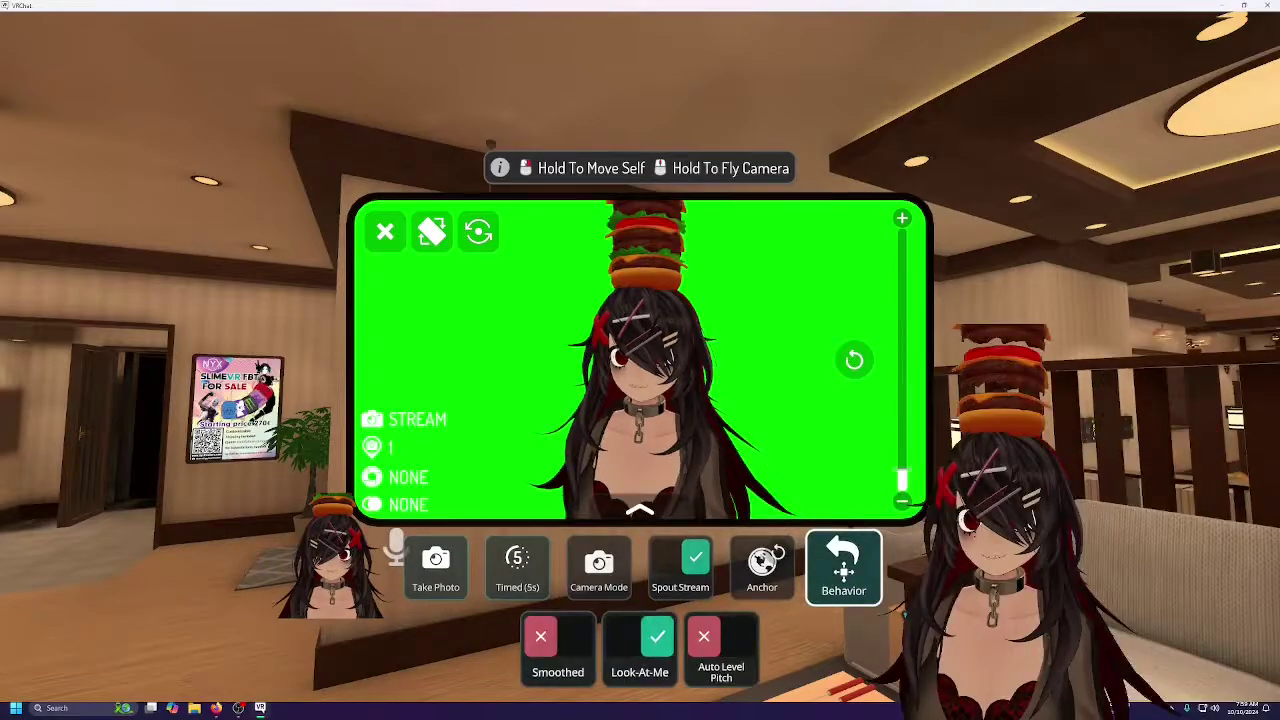
key("Escape")
key("Escape")
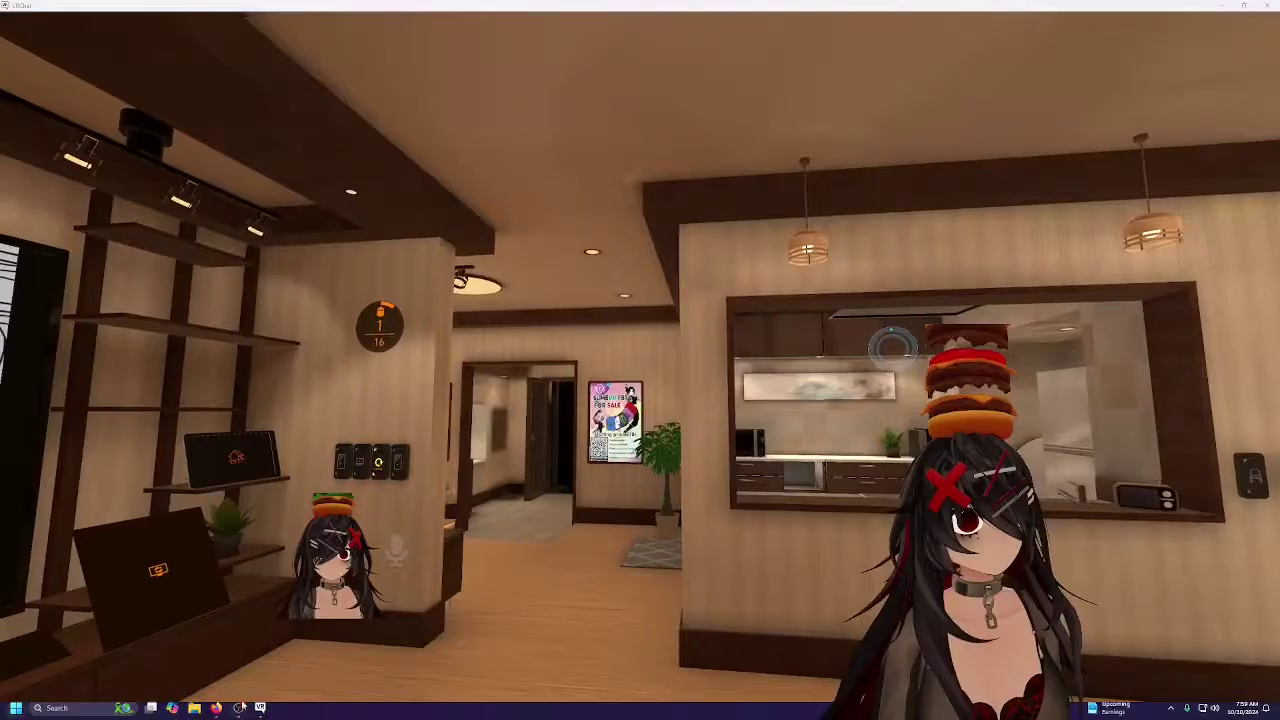
key("alt+Tab")
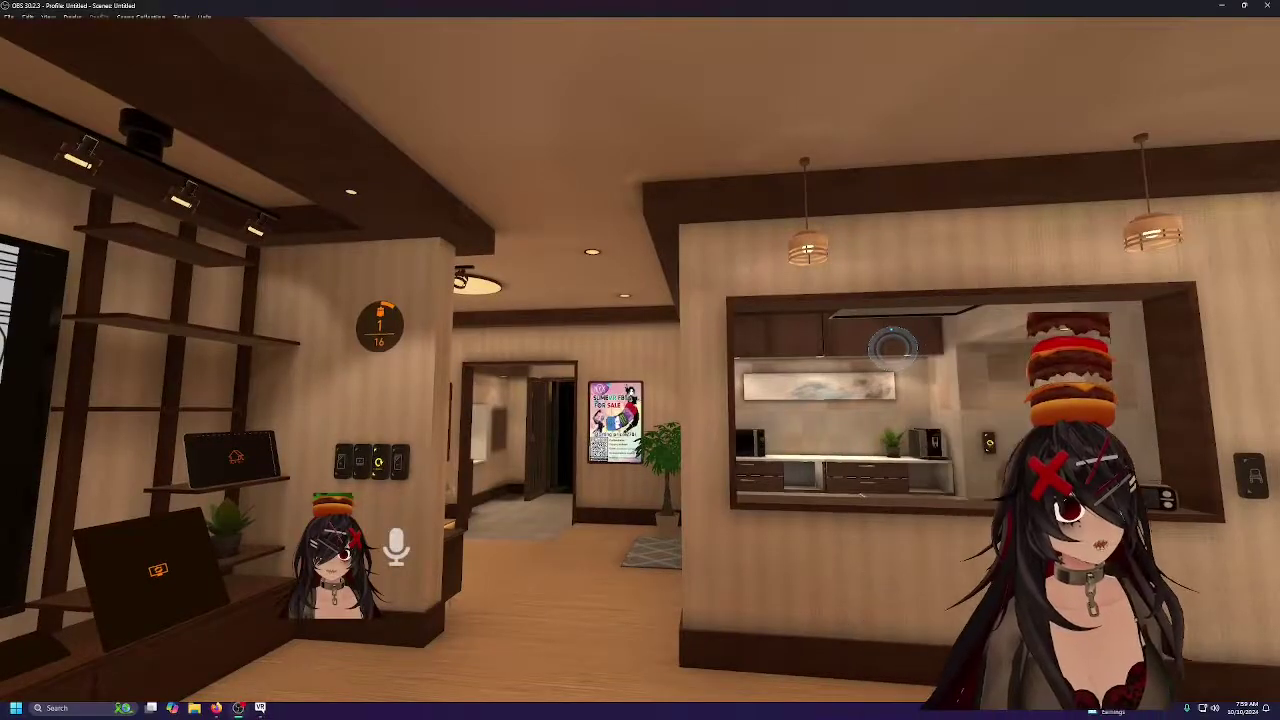
Reopen Stream Camera from the Launch Pad, enable Anchor, and close the camera controls.
left_click(266, 709)
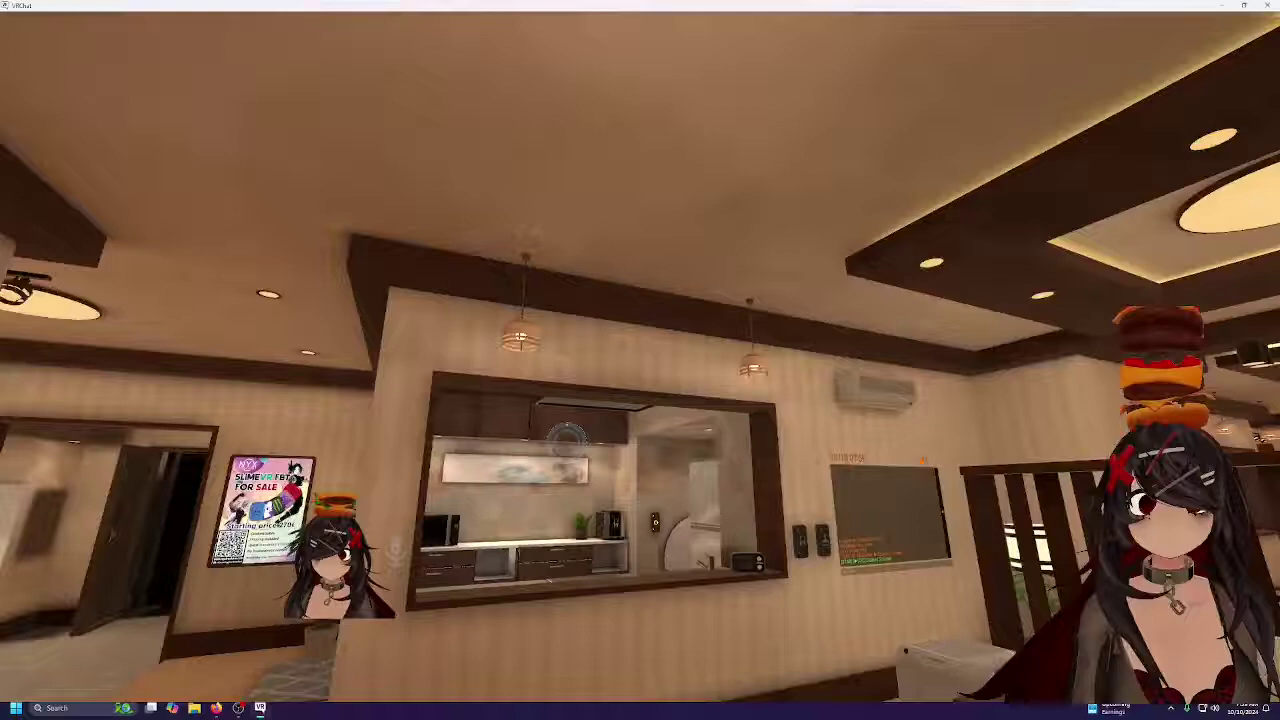
key("Escape")
double_click(655, 598)
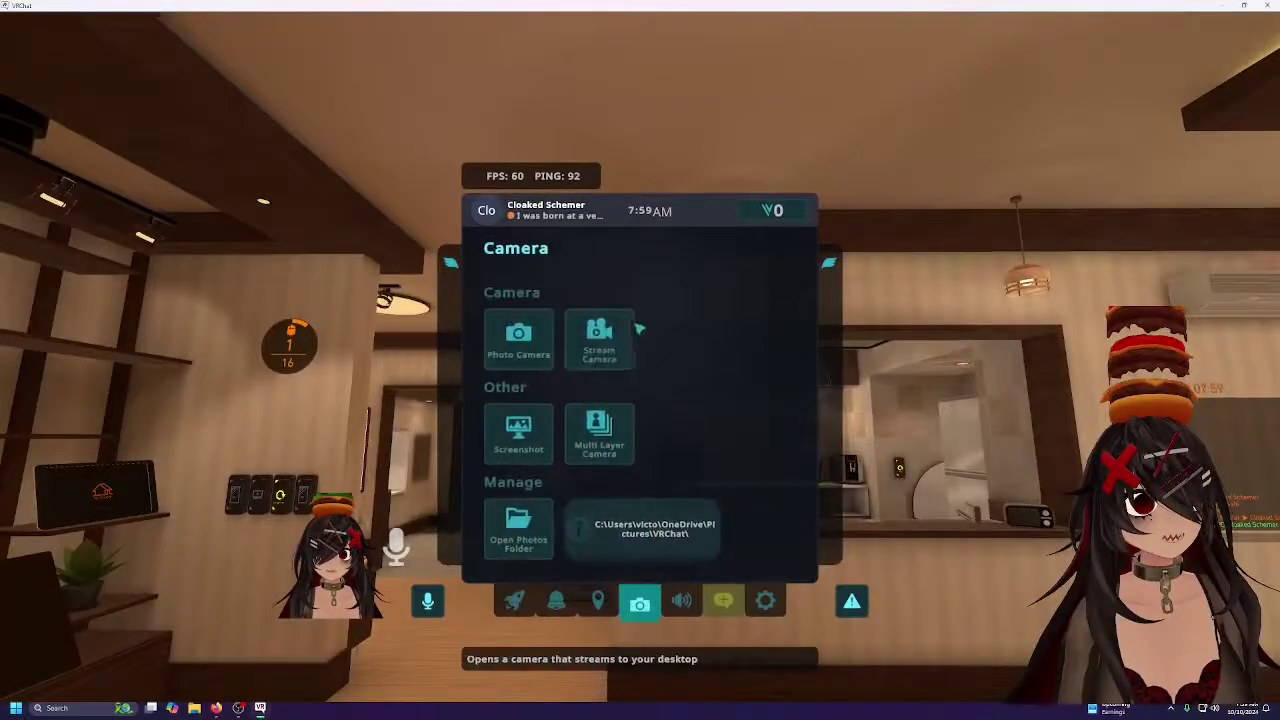
left_click(766, 572)
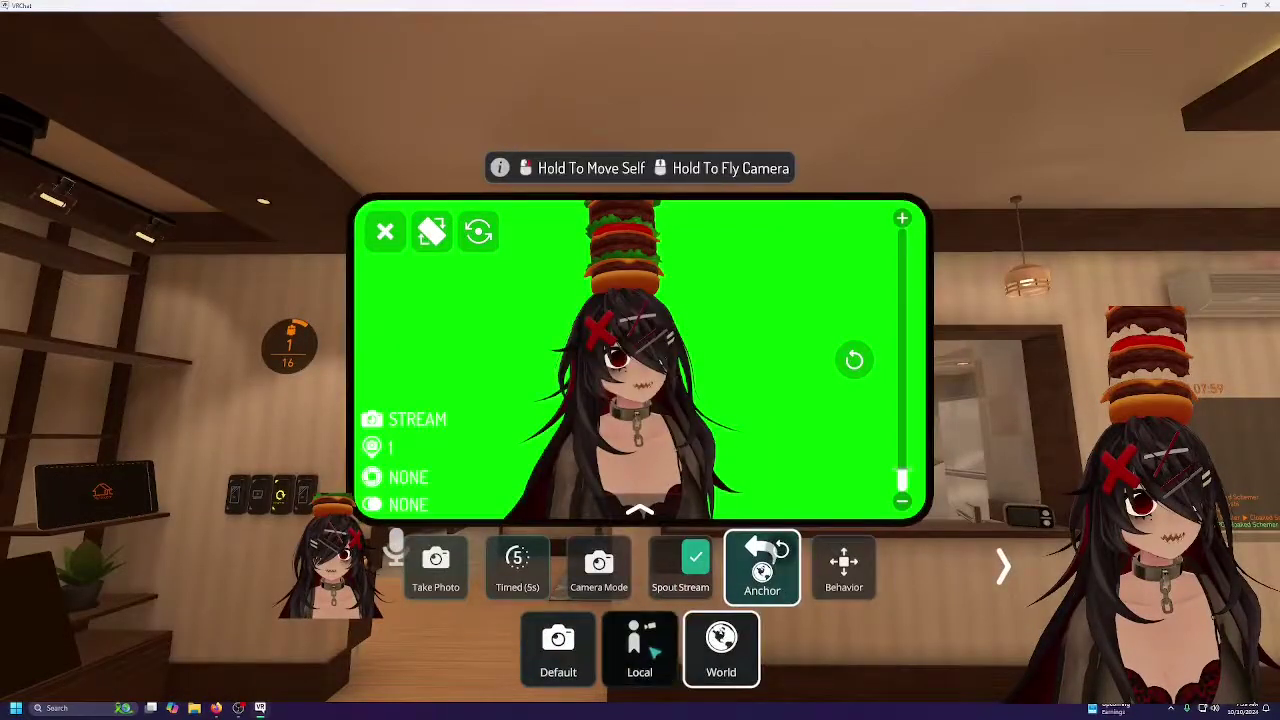
left_click(258, 708)
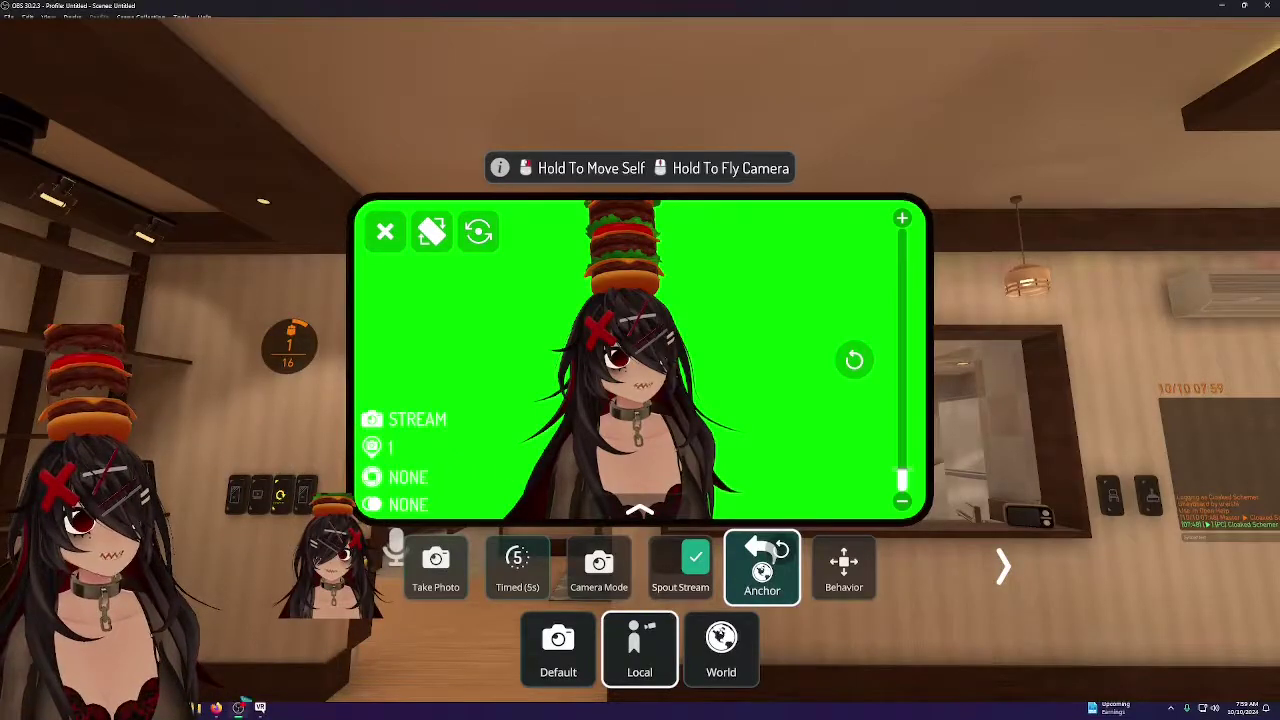
key("alt+Tab")
key("Escape")
key("Escape")
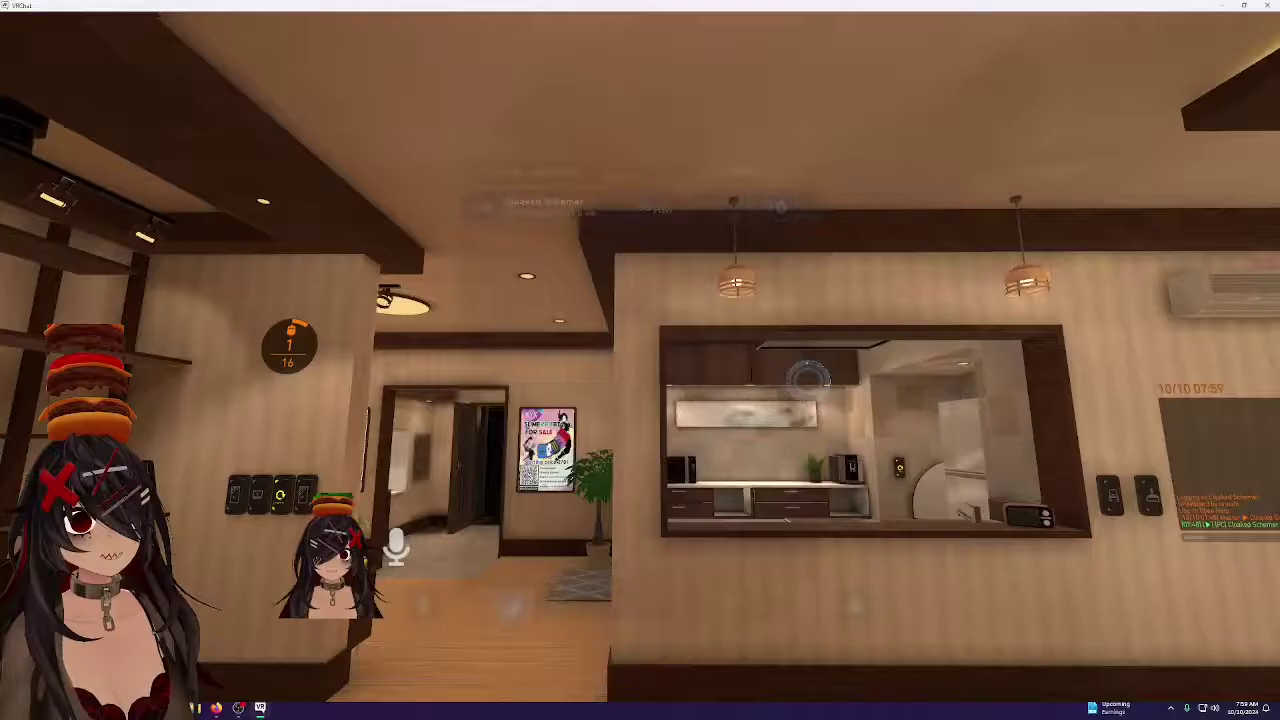
Walk down the hallway into the lounge toward the avatar by the bookshelf, then switch to OBS.
key("w")
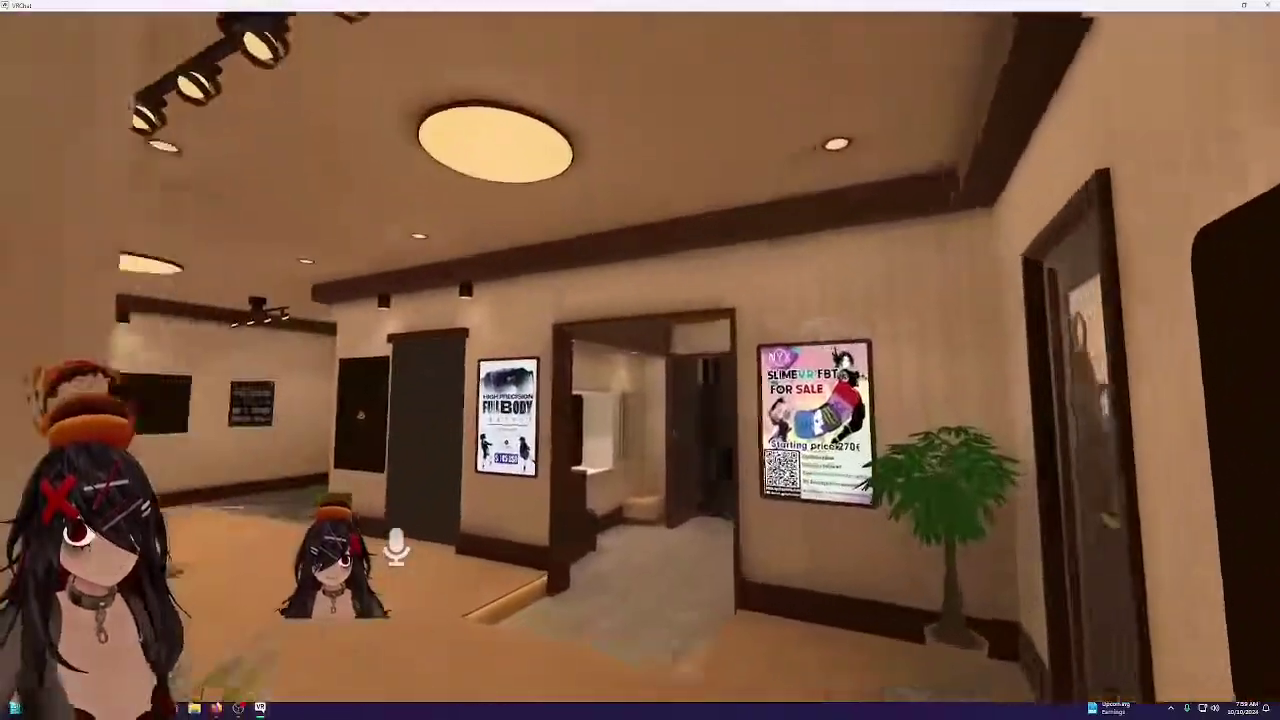
key("w")
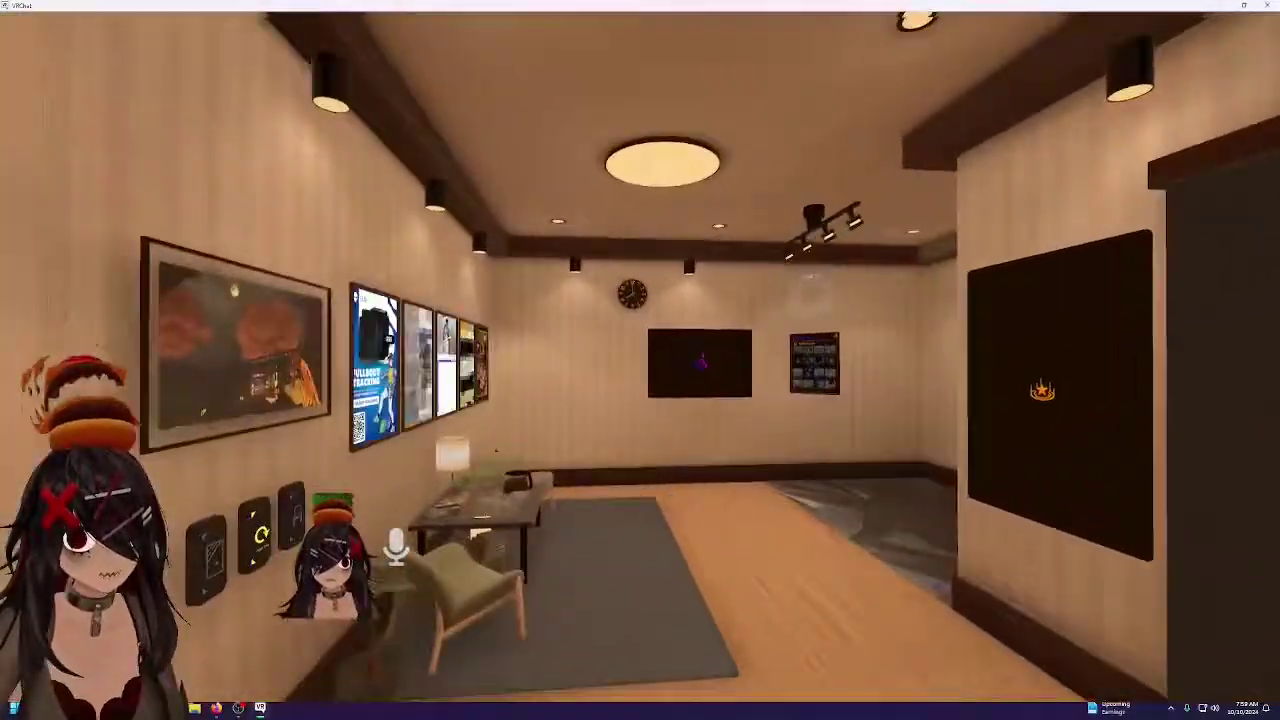
key("w")
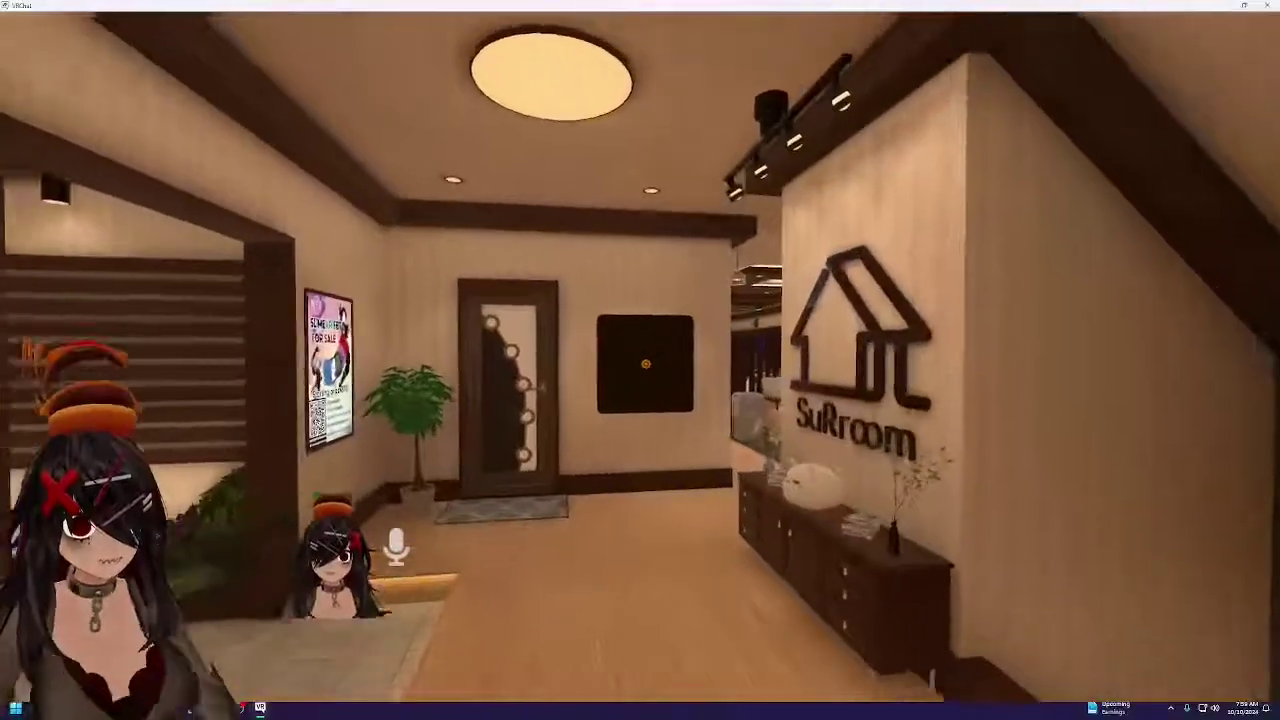
key("w")
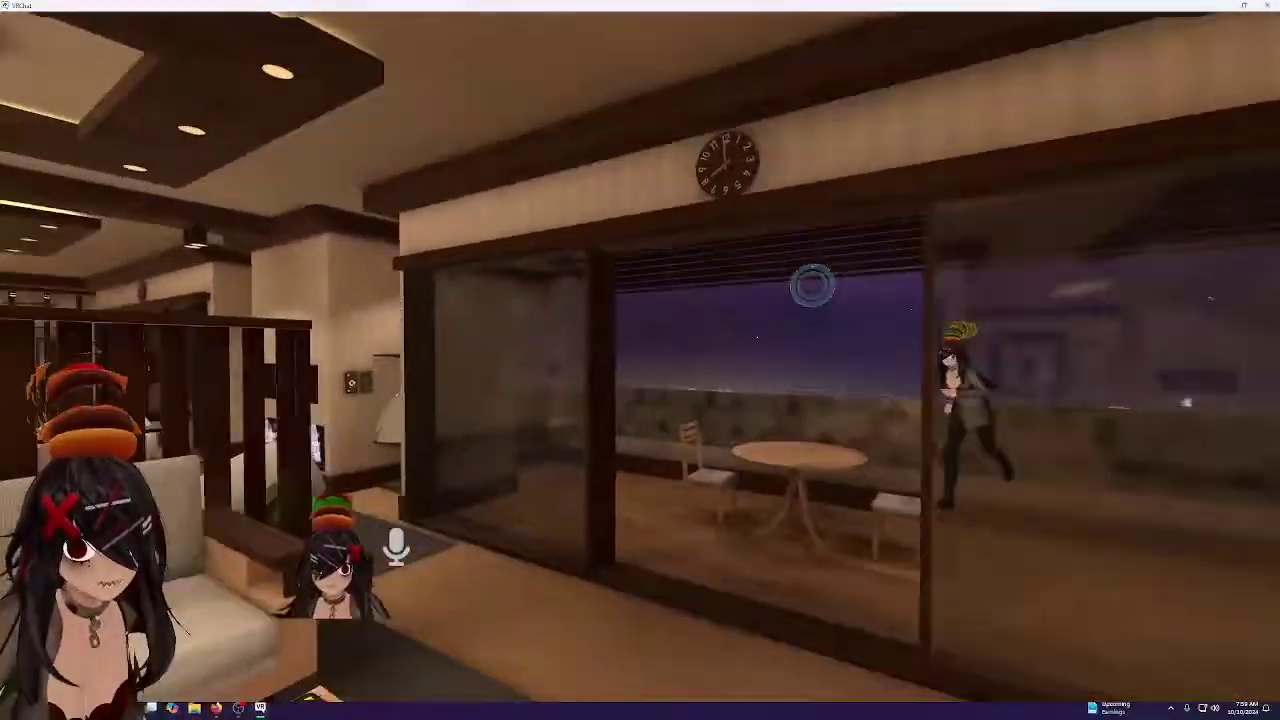
key("w")
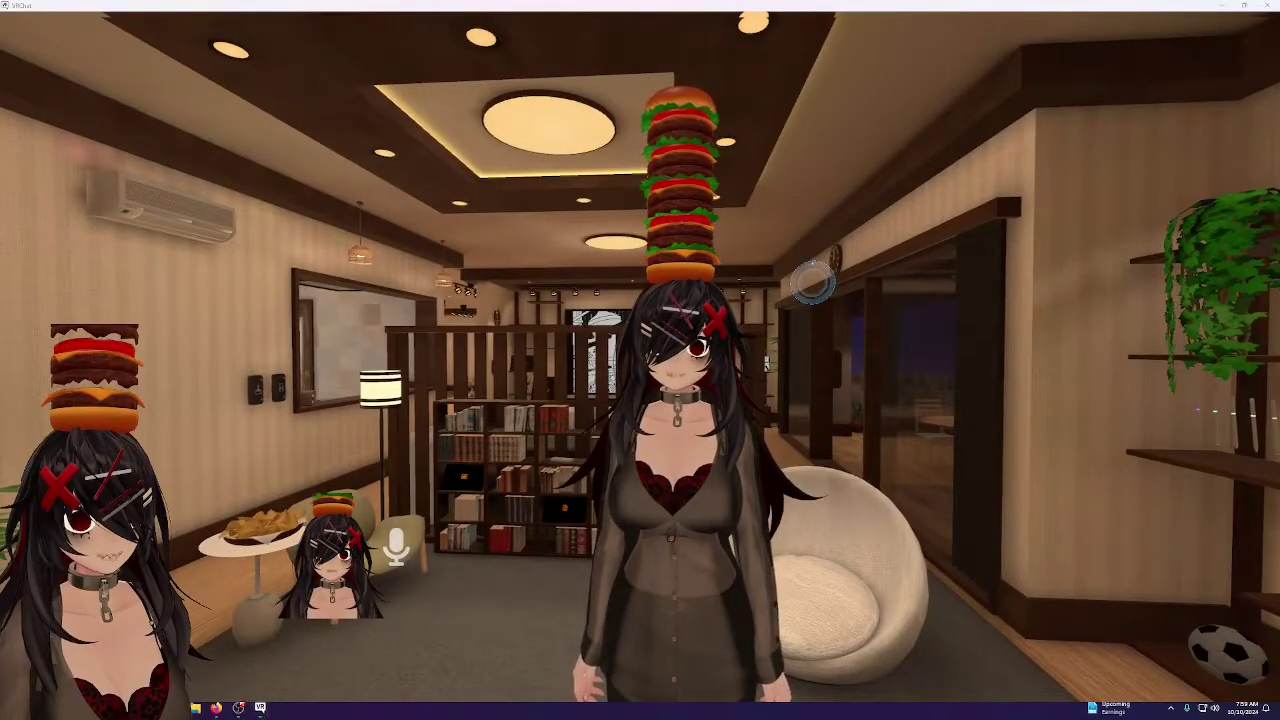
left_click(239, 708)
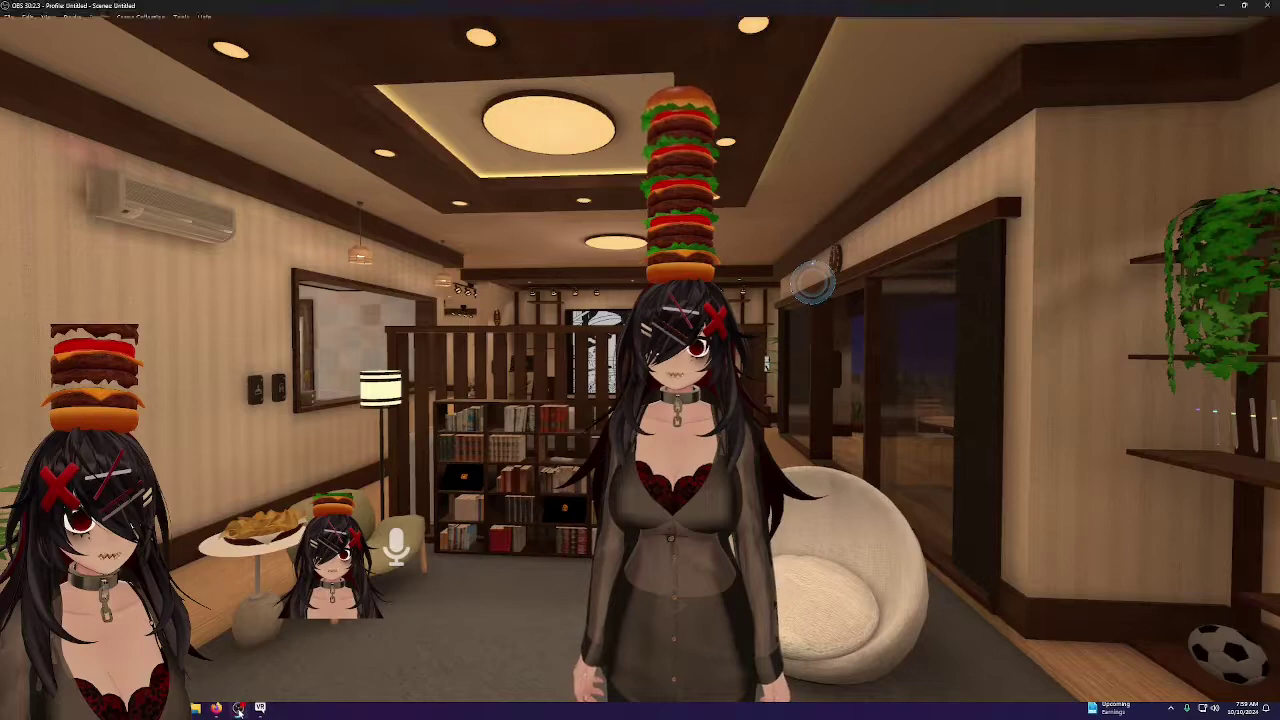